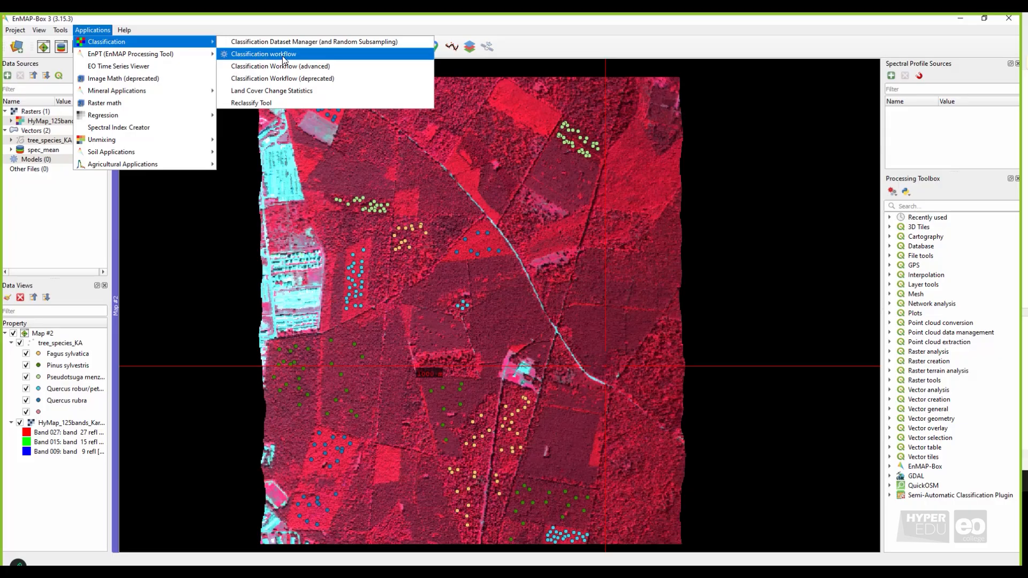
Open the Classification workflow and start creating its training dataset from a categorized vector layer and feature raster.
left_click(317, 59)
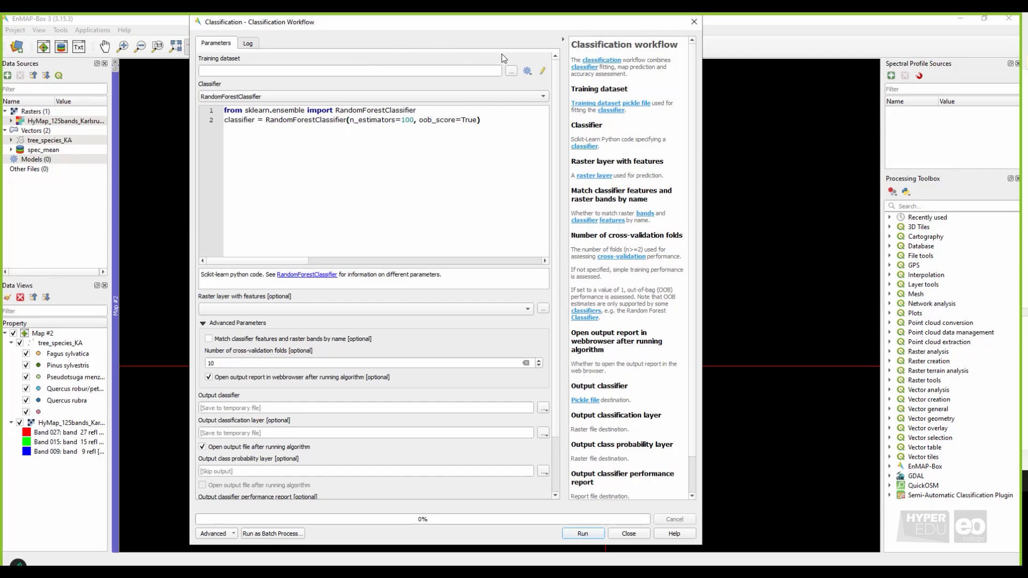
left_click(527, 72)
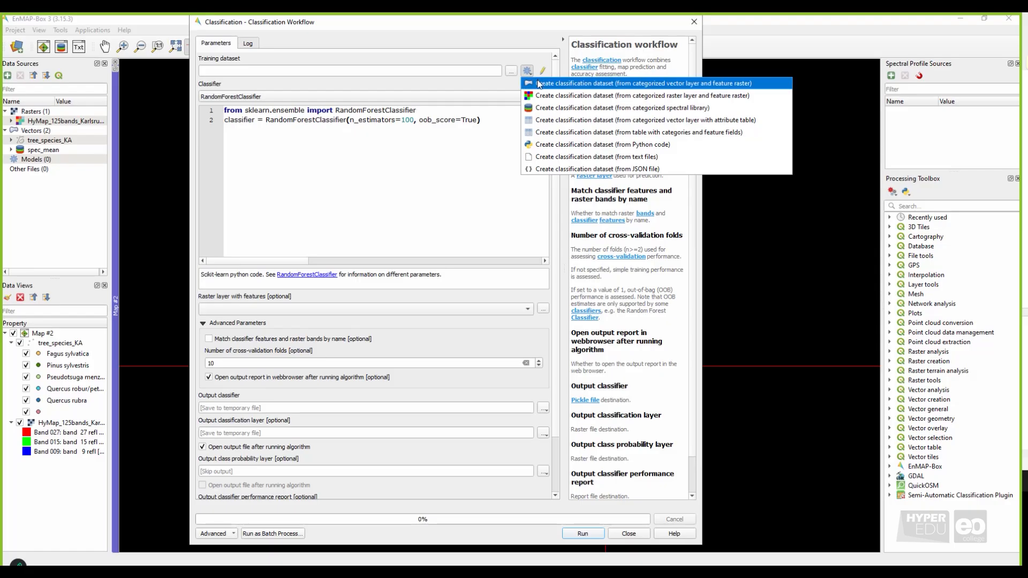
left_click(539, 85)
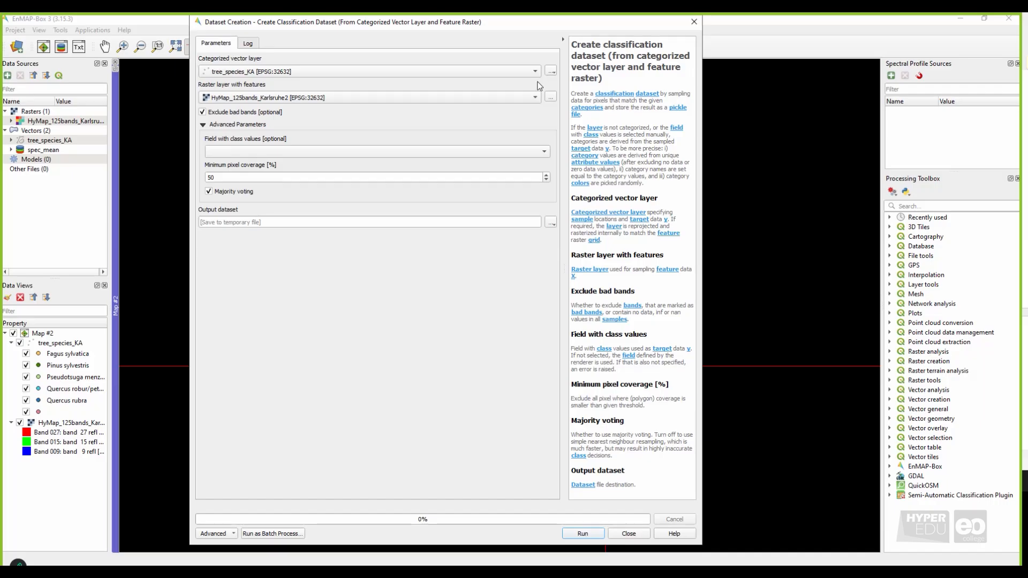
Create the classification dataset from the tree_species_KA vector layer and HyMap_125bands_Karlsruhe2 raster, using tree_spec as the class value field.
left_click(492, 73)
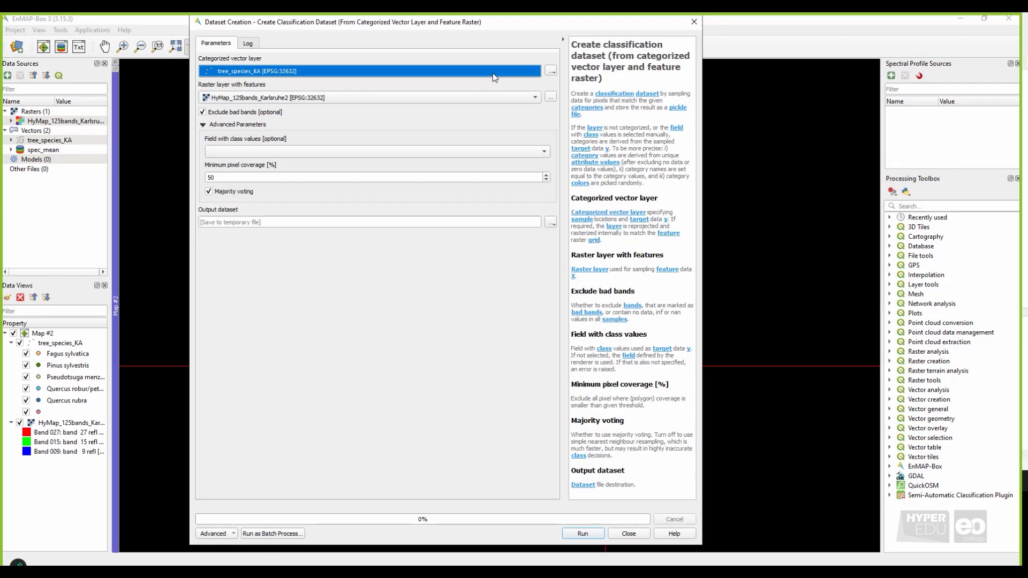
left_click(492, 73)
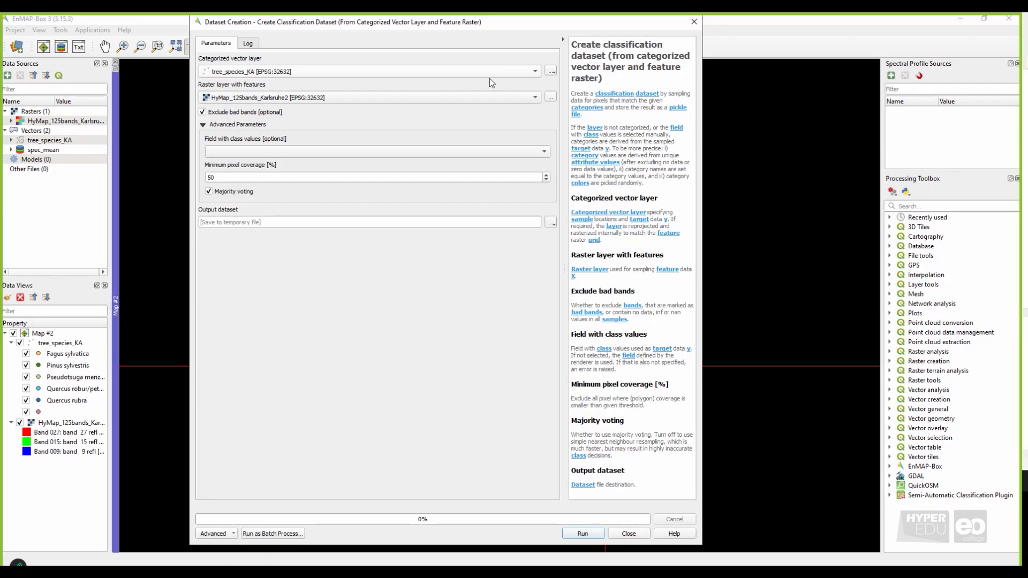
left_click(479, 97)
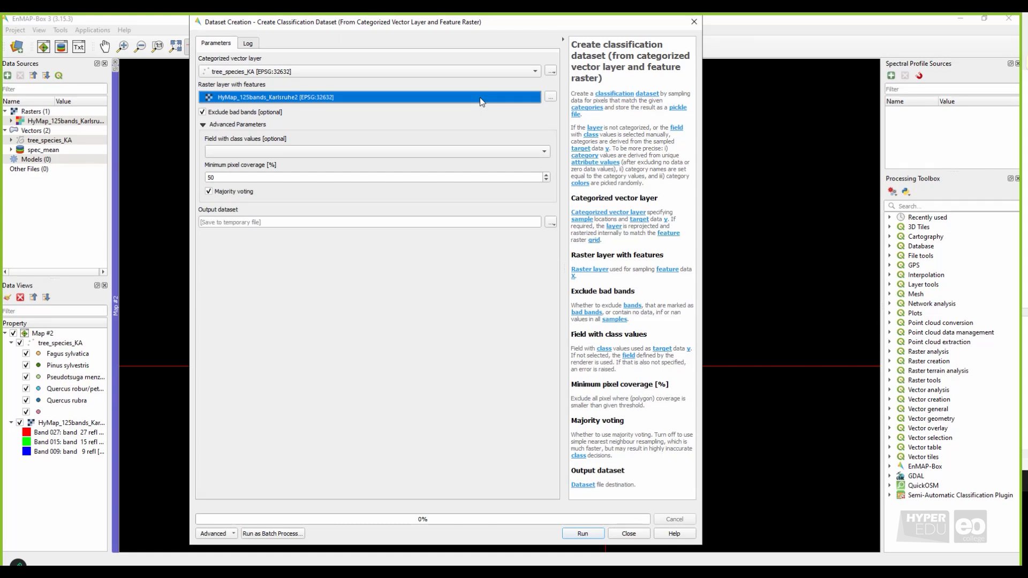
left_click(480, 97)
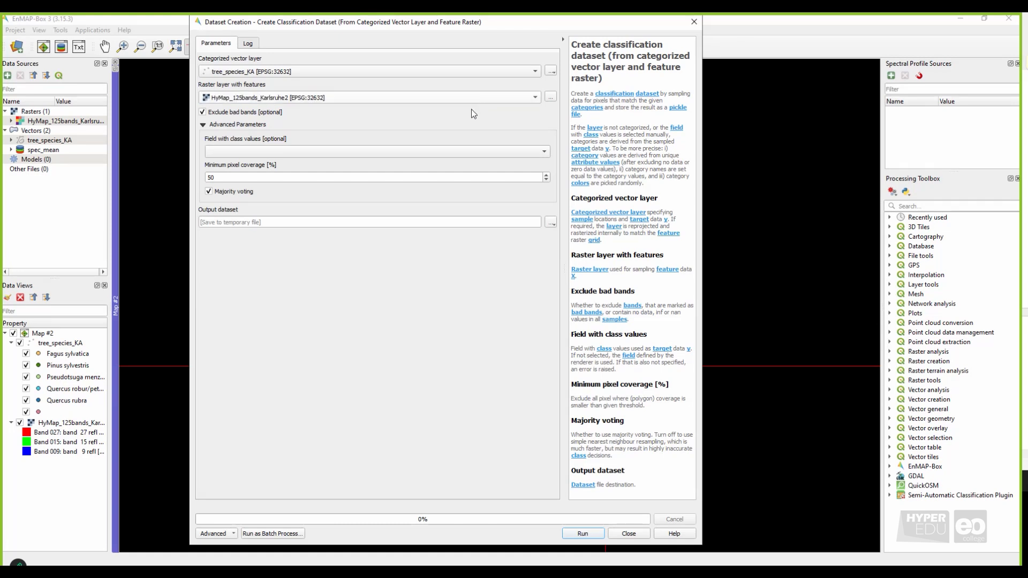
left_click(456, 157)
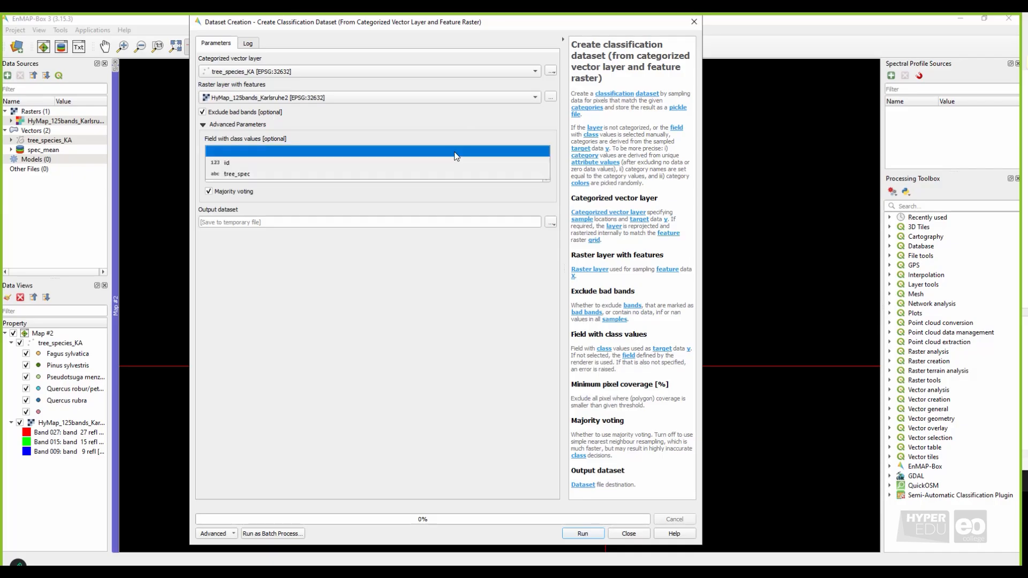
left_click(435, 175)
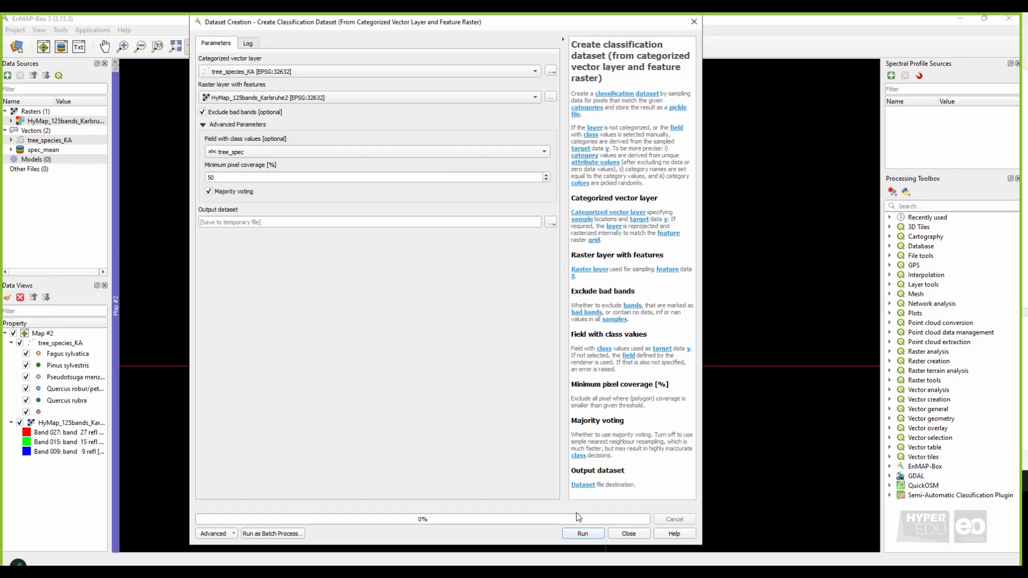
left_click(602, 535)
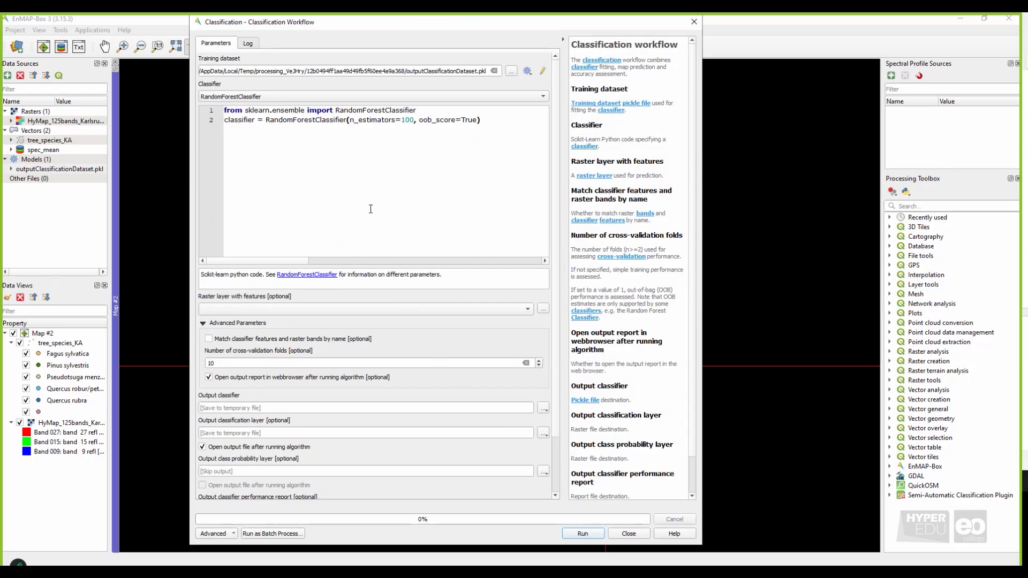
Set the classifier to SVC (RBF kernel) and use HyMap_125bands_Karlsruhe2 as the raster layer with features.
left_click(348, 97)
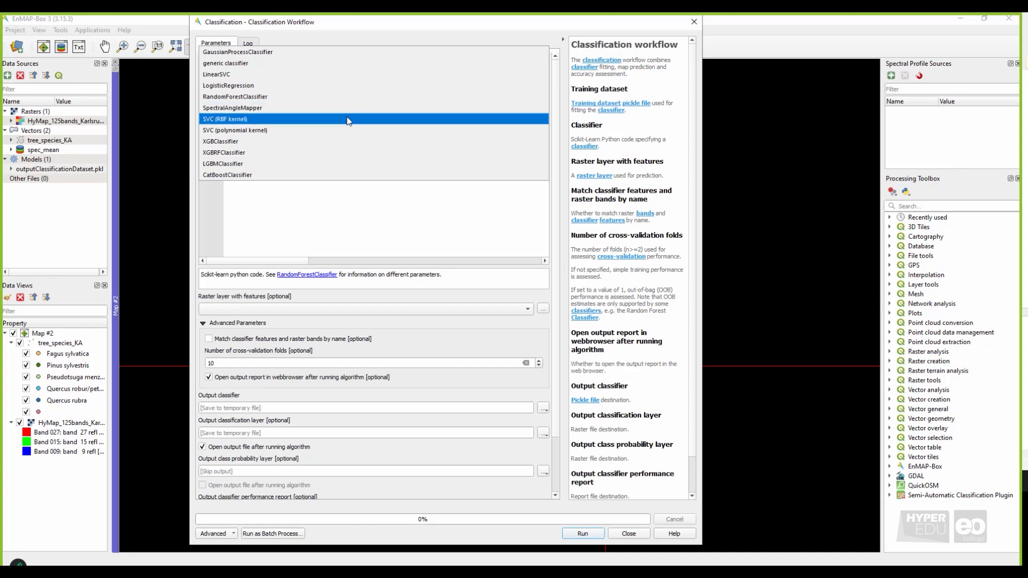
left_click(349, 119)
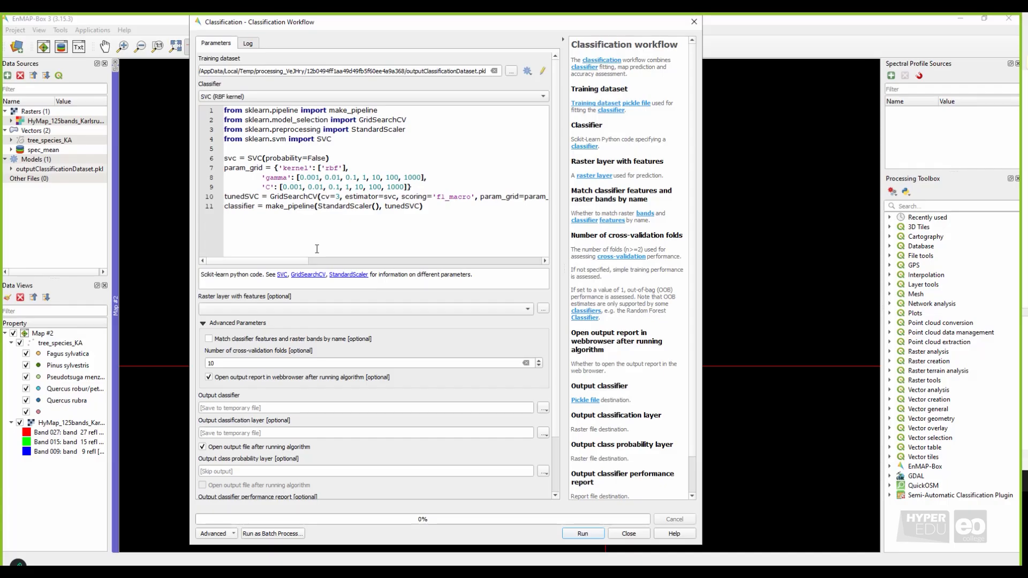
left_click(334, 307)
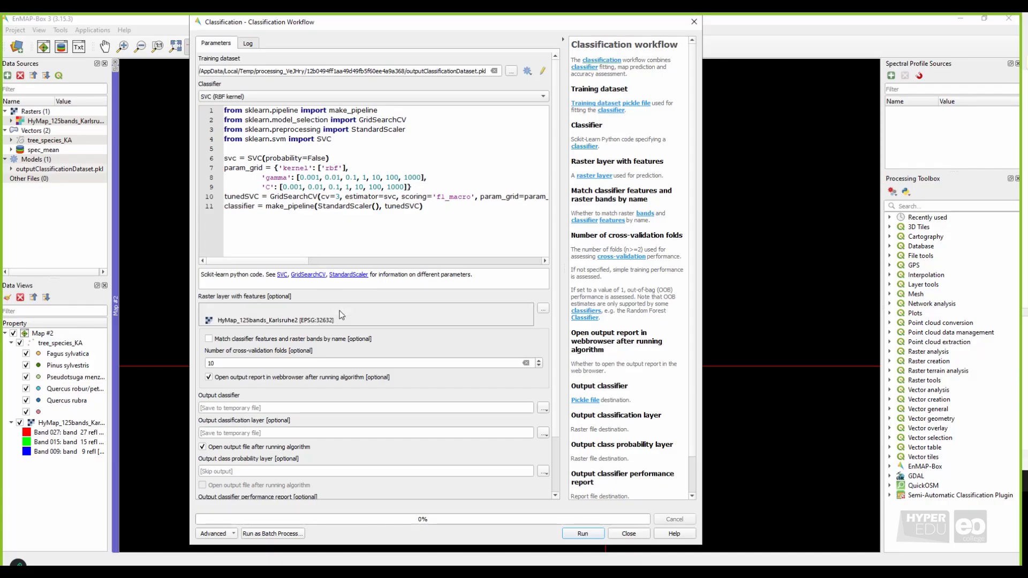
left_click(367, 321)
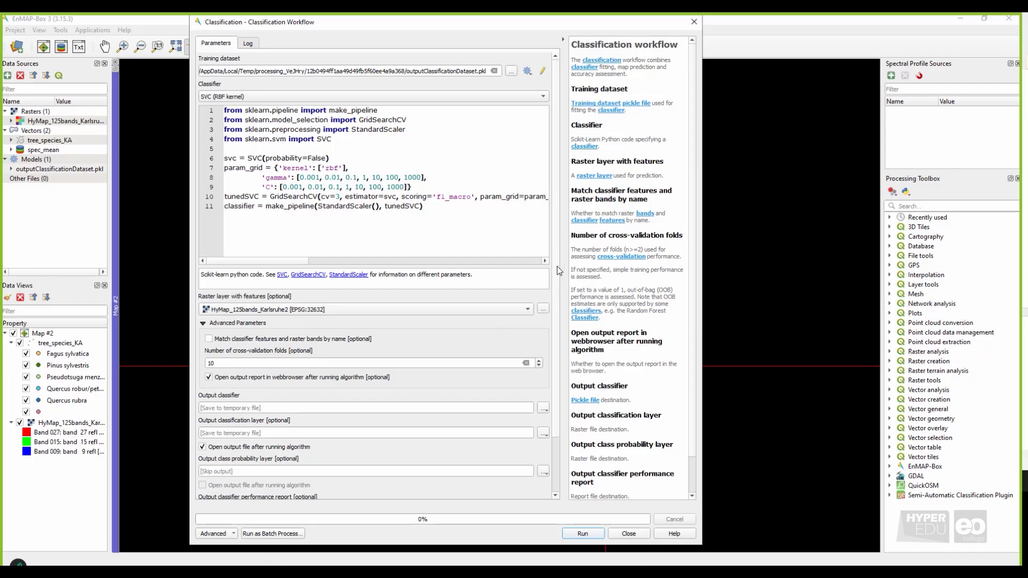
Set the output classification layer to save as the TIF file SVC_class in the Data_results folder.
scroll(557, 265, "down", 5)
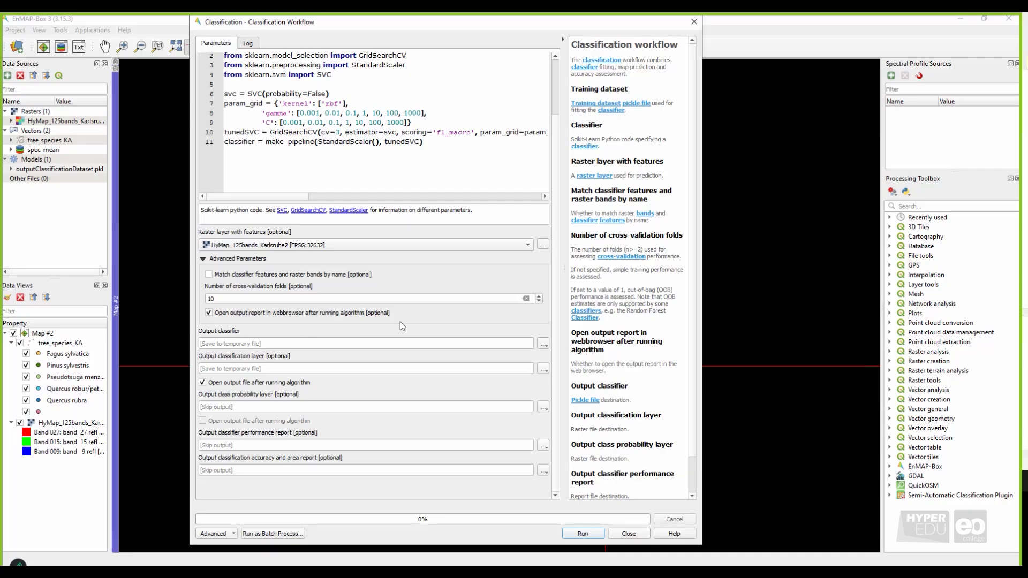
left_click(544, 373)
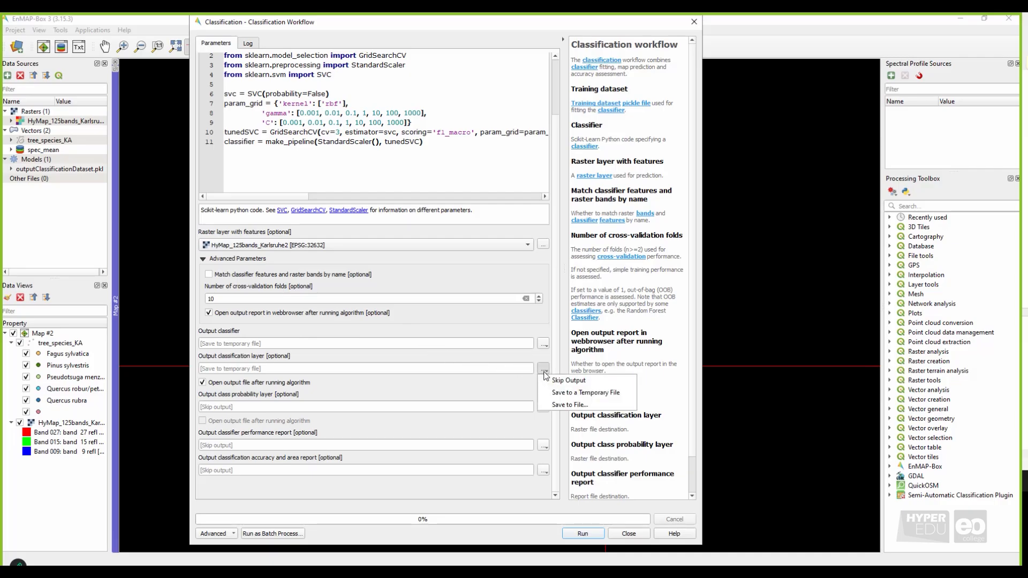
left_click(555, 405)
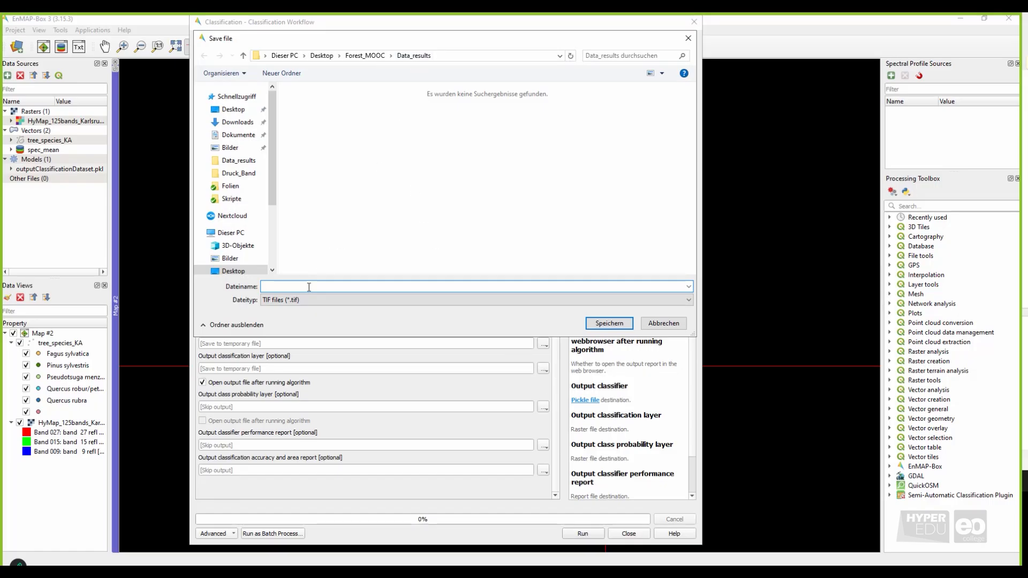
type("SVC_class")
left_click(614, 324)
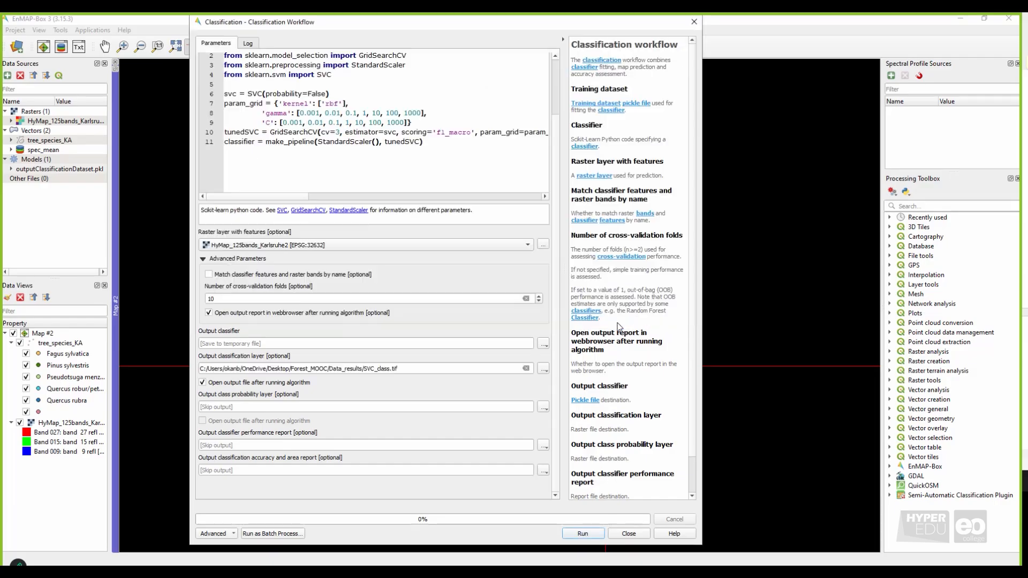
Set the output classifier performance report to save as the HTML file SVC_perf_report in Data_results.
left_click(543, 445)
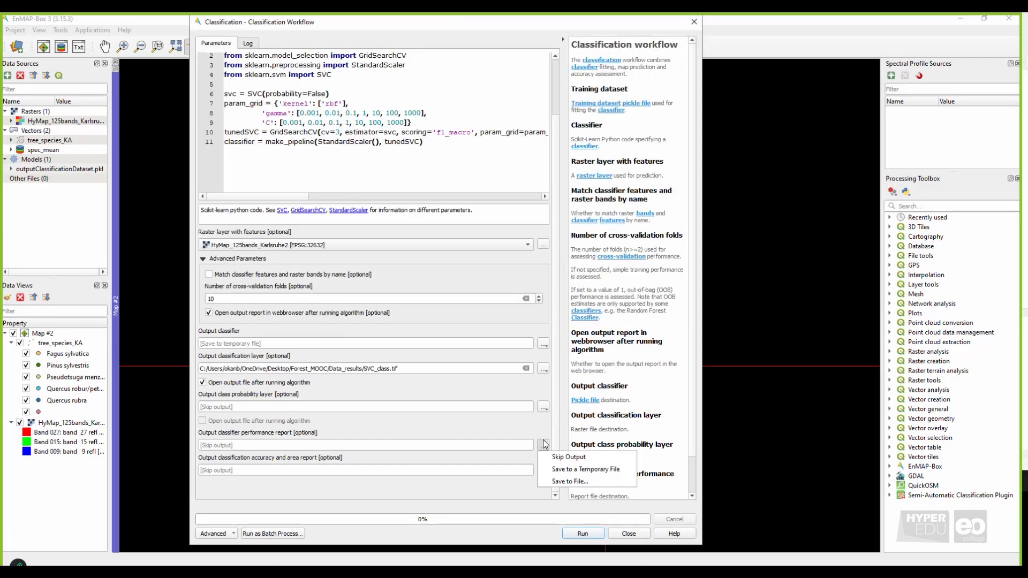
left_click(569, 481)
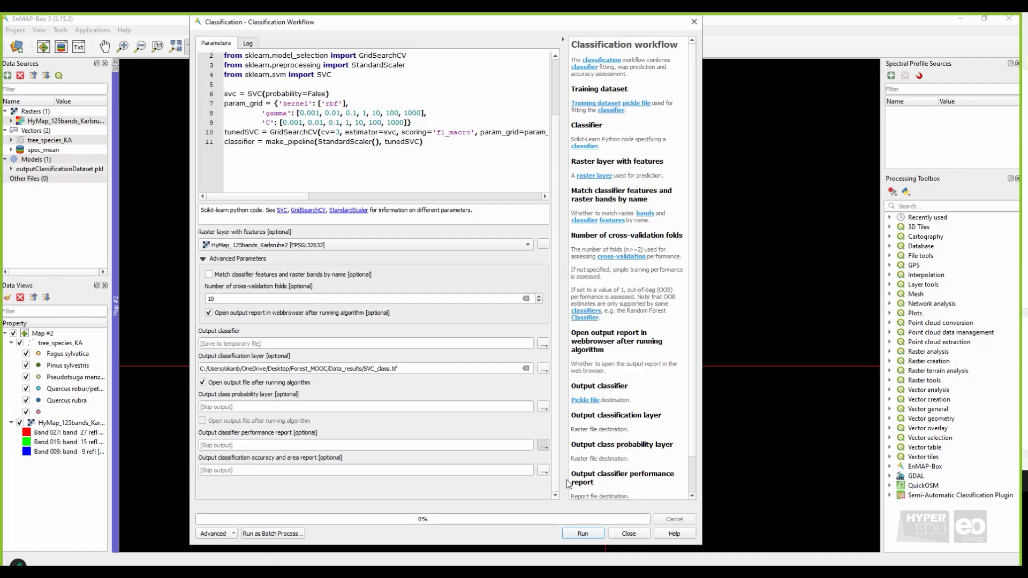
type("S")
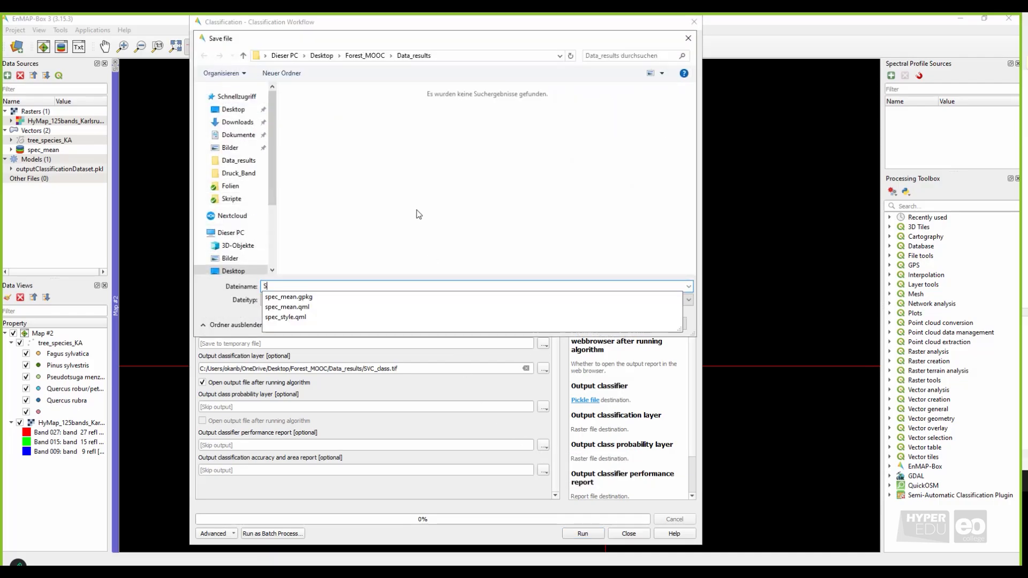
type("VC_per")
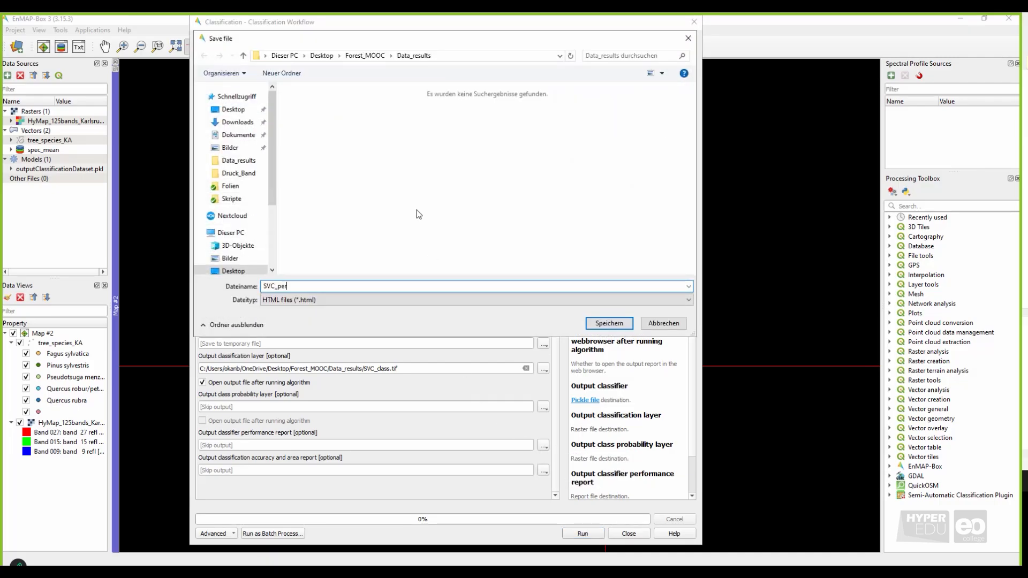
type("f_report")
left_click(632, 326)
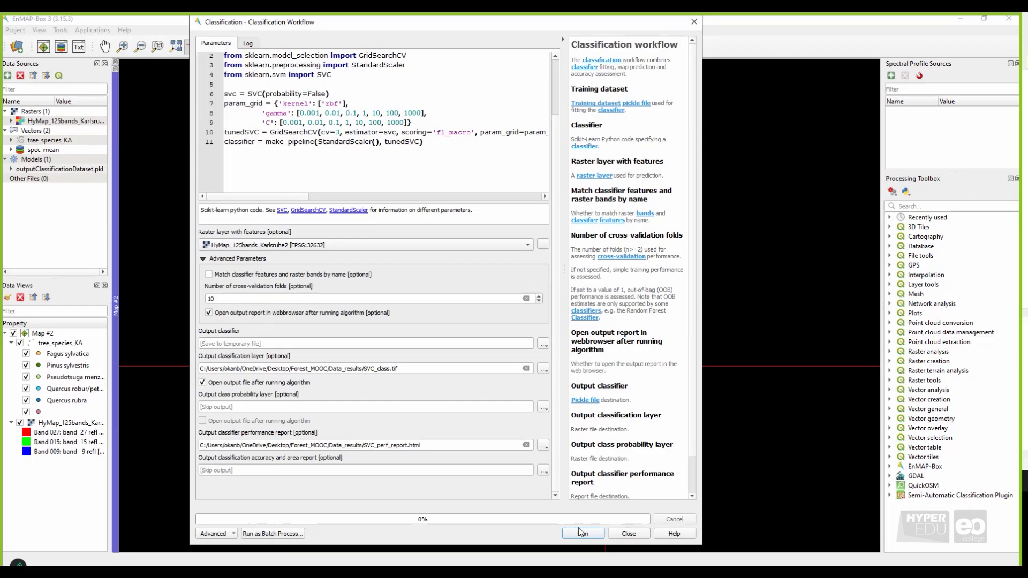
Run the classification workflow and review the confusion matrix and class-wise accuracies in the performance report, then return to EnMAP-Box.
left_click(595, 535)
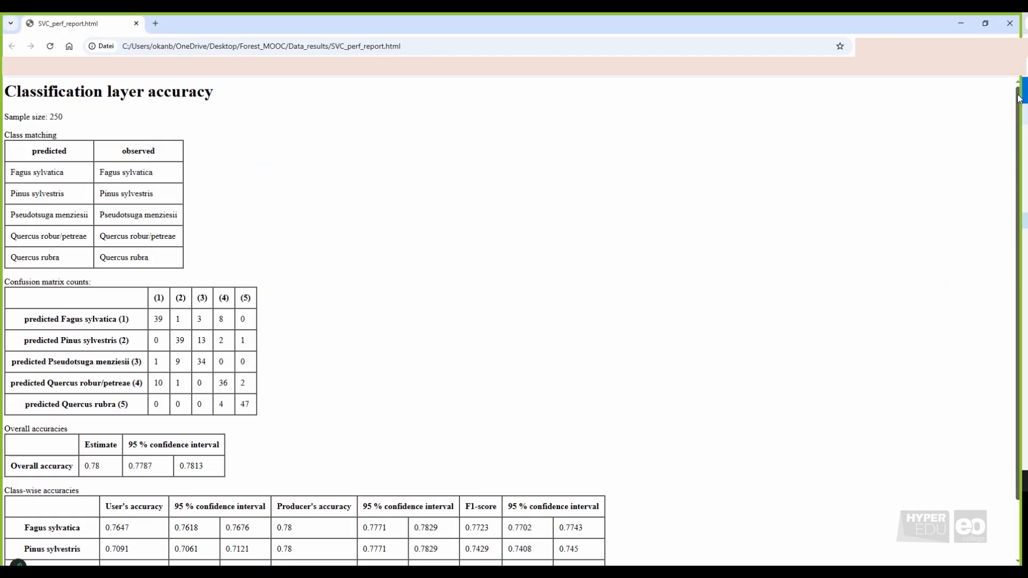
left_click_drag(1018, 98, 1006, 153)
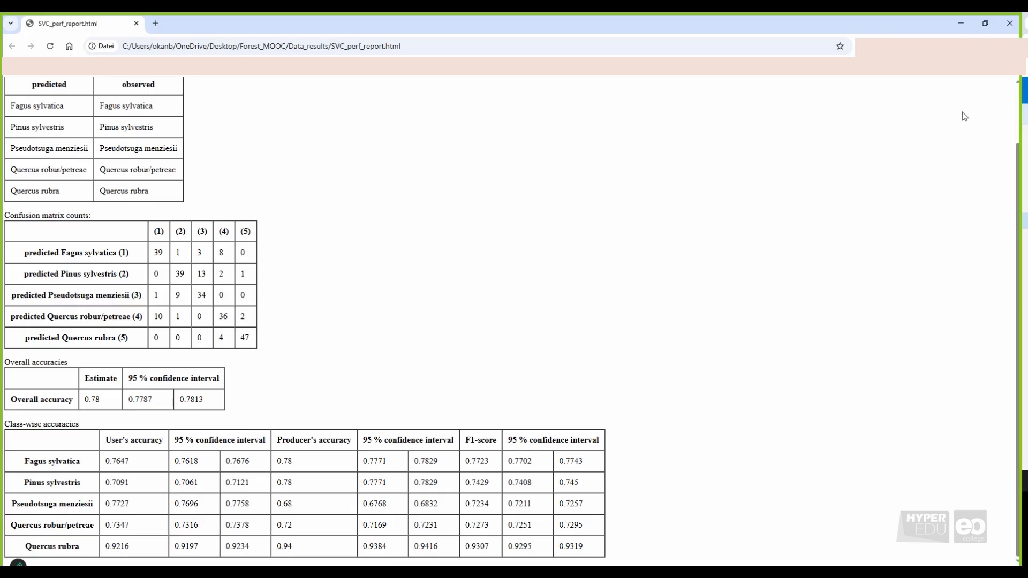
left_click(955, 26)
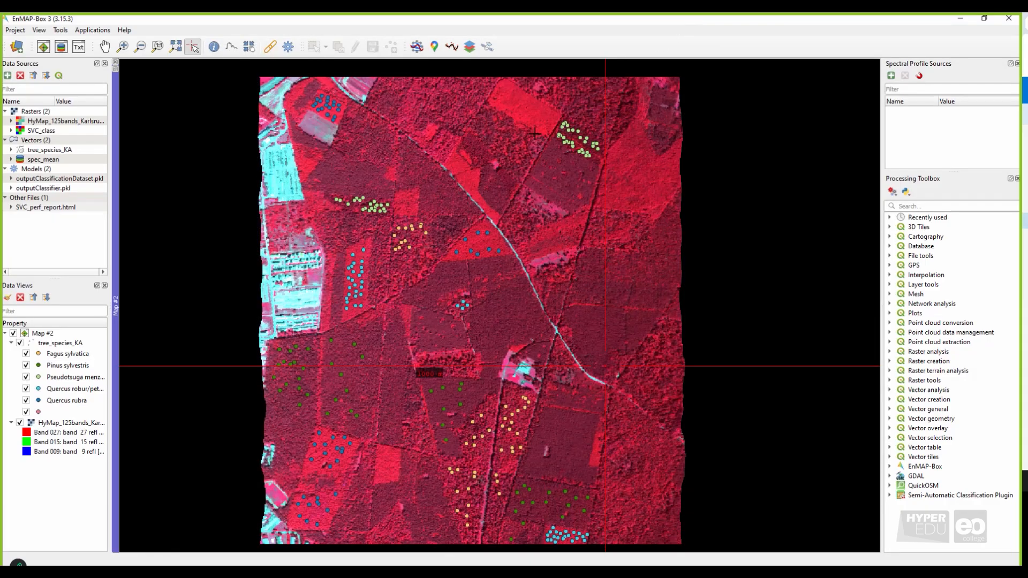
Open the SVC_class raster in a new map with default colors and place it side by side with Map #2.
right_click(82, 132)
mouse_move(153, 178)
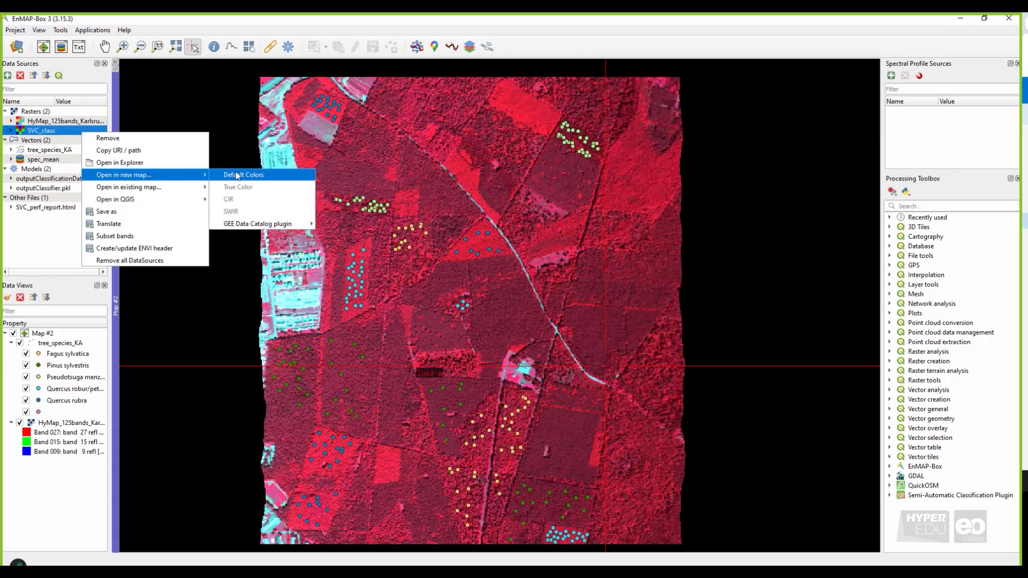
left_click(288, 176)
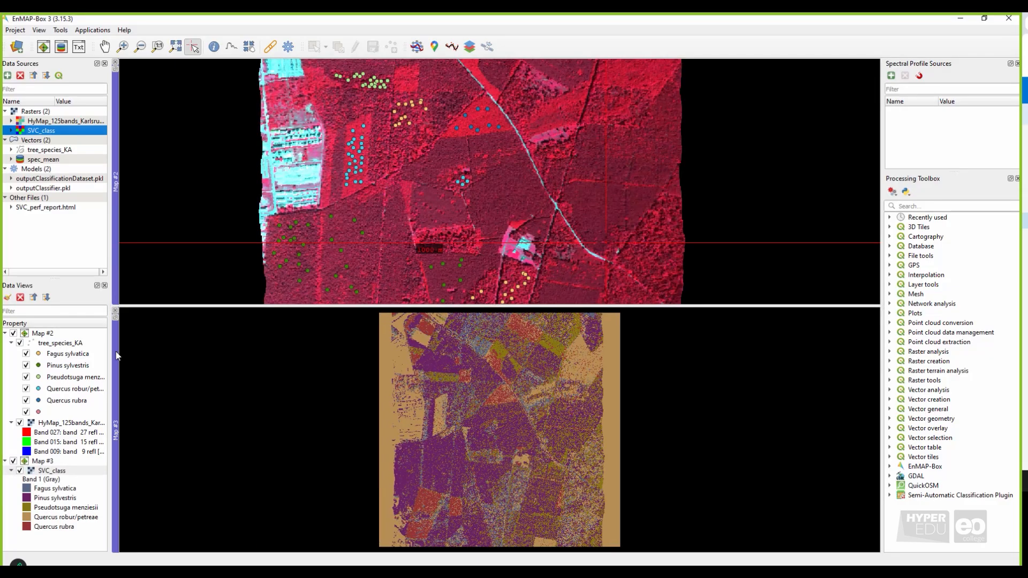
left_click_drag(115, 355, 122, 252)
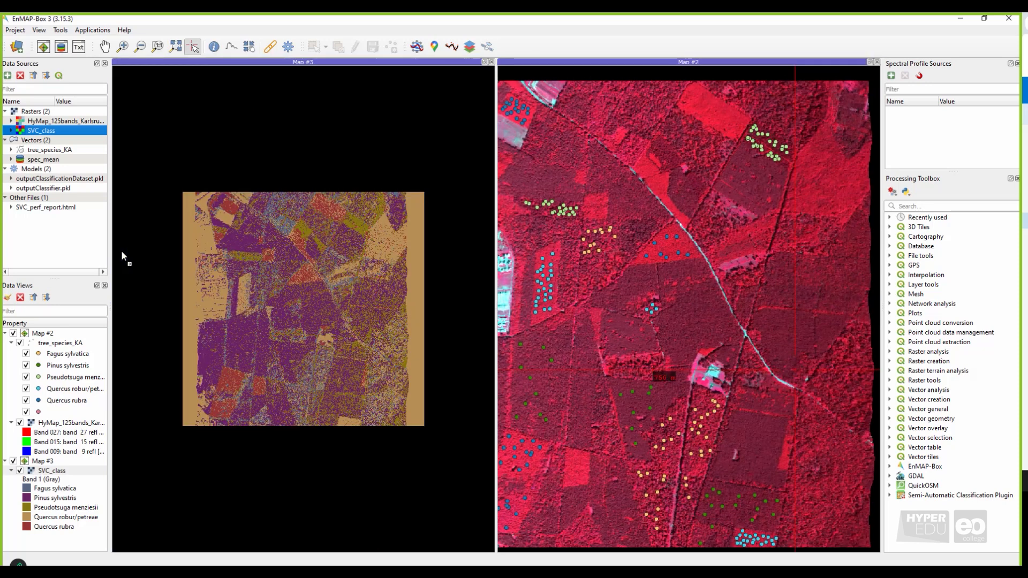
Link Map #2 with Map #3 in both scale and center.
left_click(277, 49)
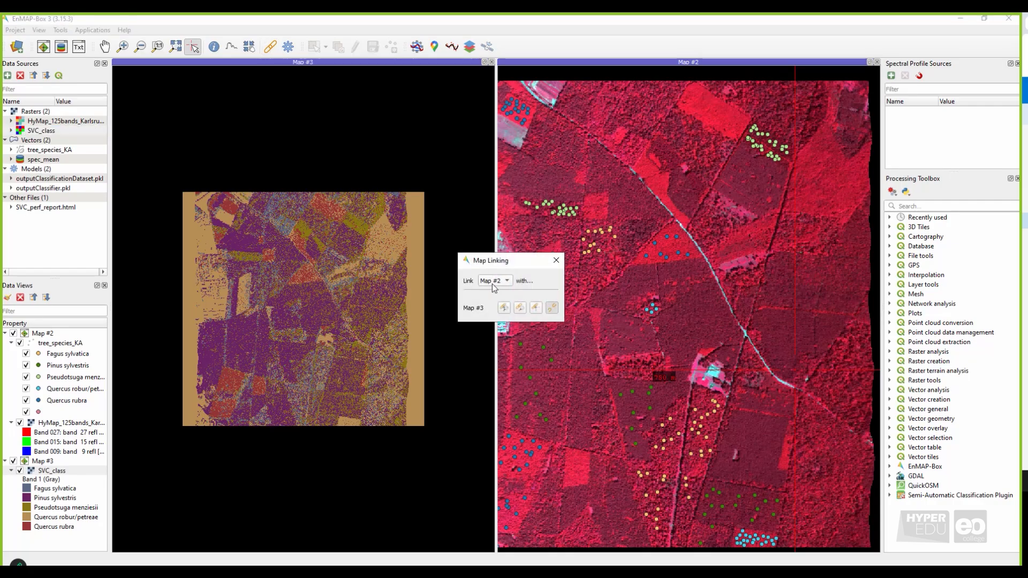
left_click(504, 307)
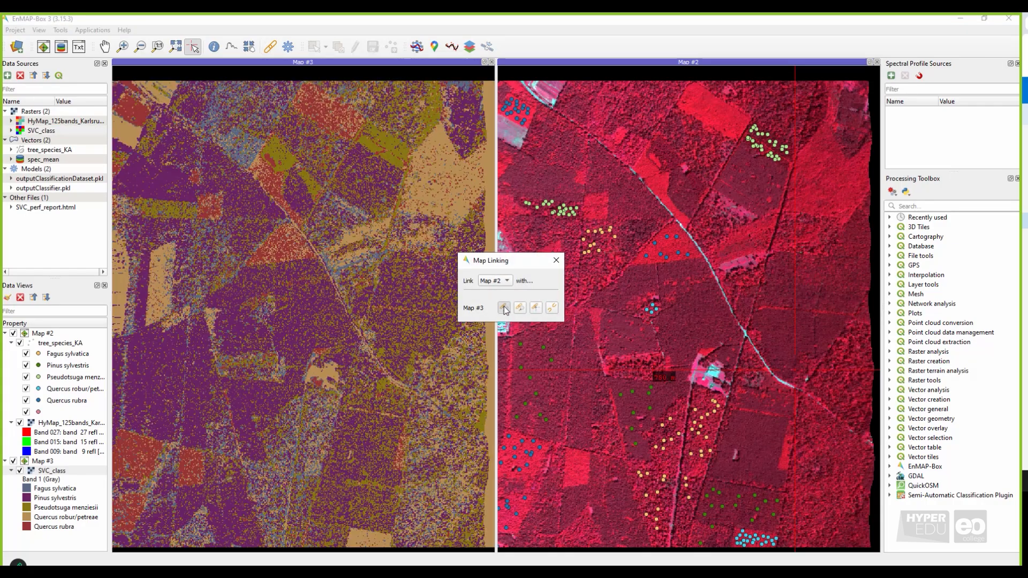
left_click(555, 262)
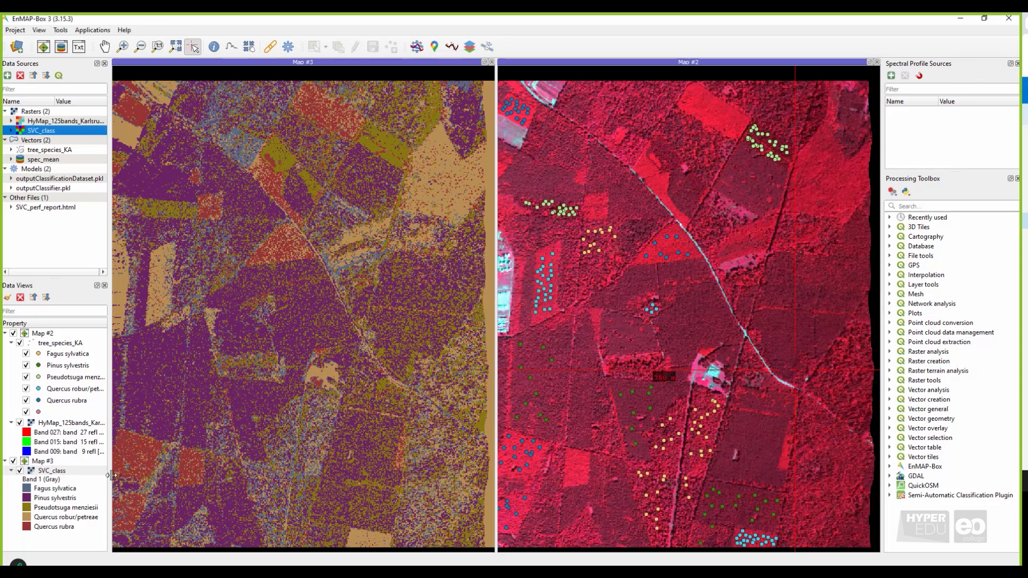
Open the symbology properties of the SVC_class layer and set the Fagus sylvatica class color to light orange.
right_click(88, 471)
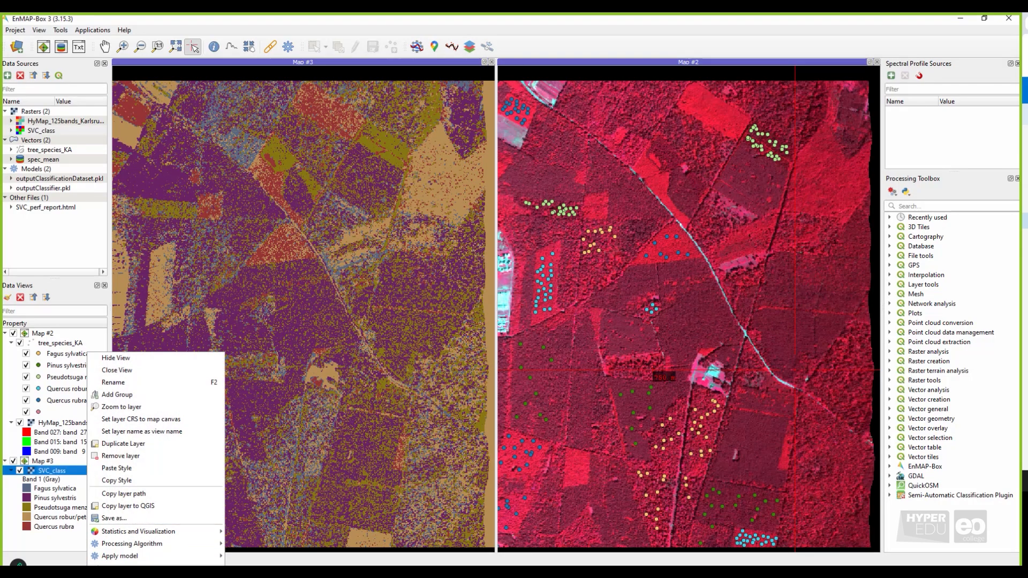
left_click(111, 572)
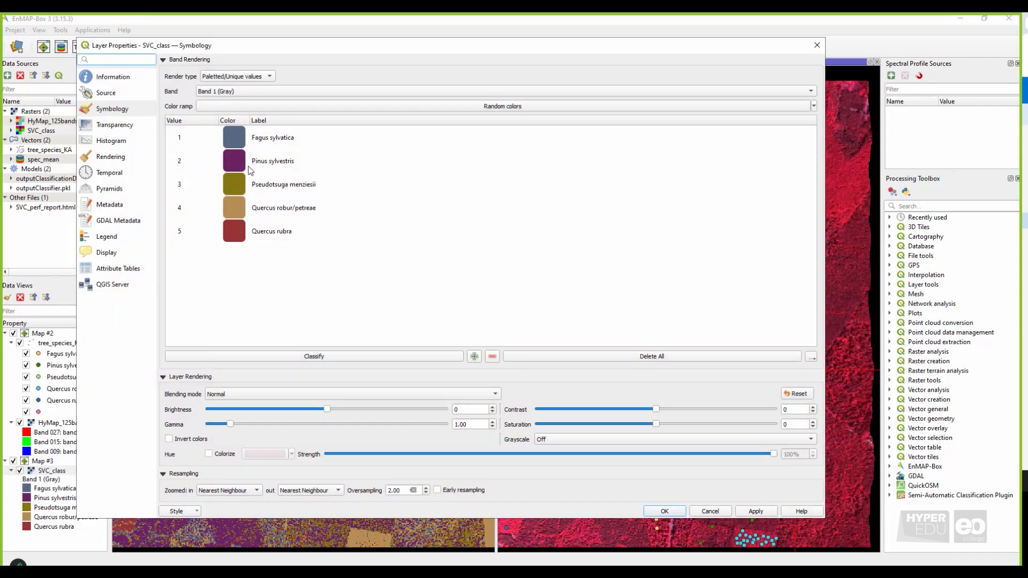
double_click(240, 140)
left_click(493, 236)
scroll(526, 310, "down", 3)
left_click(456, 321)
left_click(639, 436)
Set the Pinus sylvestris class color to dark green and the Pseudotsuga menziesii class color to light green.
double_click(239, 167)
left_click(456, 324)
left_click(634, 438)
double_click(235, 185)
left_click(640, 437)
Set the Quercus robur/petreae class color to light blue, sampled from its tree_species_KA legend symbol.
double_click(236, 209)
left_click(517, 236)
left_click(505, 268)
left_click(38, 389)
left_click(640, 437)
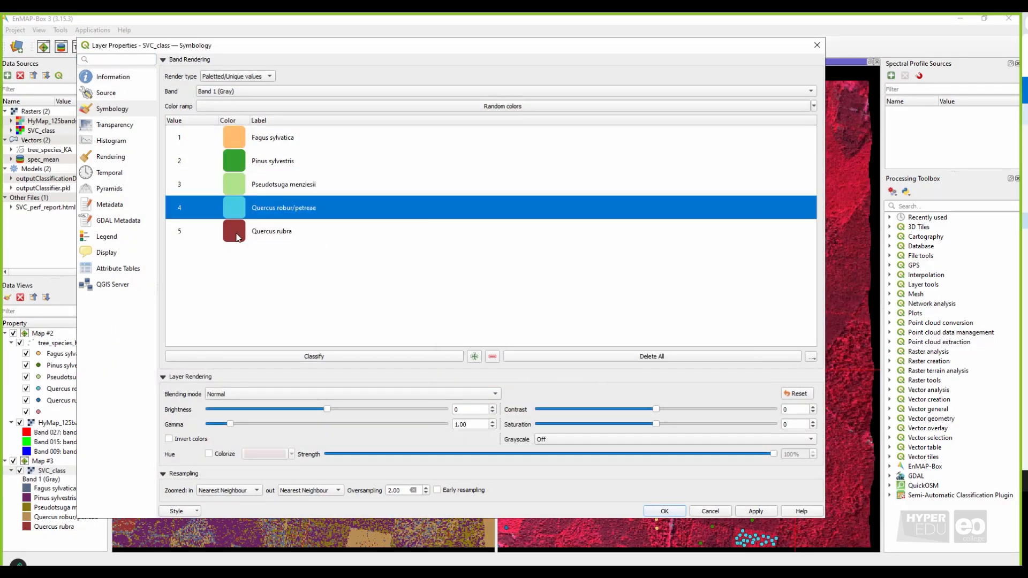
Set the Quercus rubra class color to dark blue, sampled from its tree_species_KA legend symbol.
double_click(235, 233)
left_click(501, 269)
left_click(38, 401)
left_click(640, 437)
Save the SVC_class symbology as a QGIS QML style file named class_style and accept the layer properties.
left_click(180, 511)
left_click(179, 434)
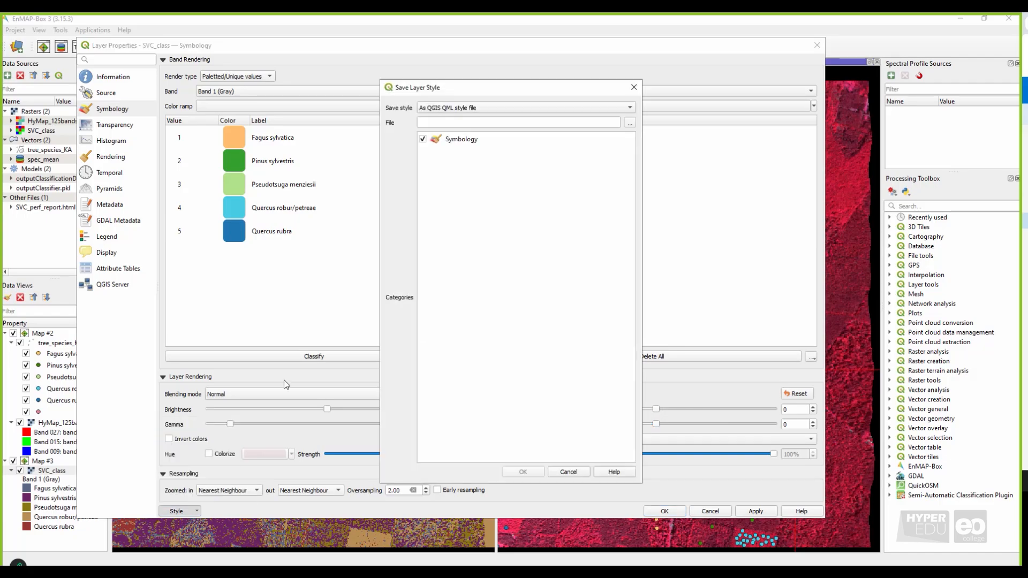
left_click(630, 122)
type("class_style")
key("Return")
left_click(522, 472)
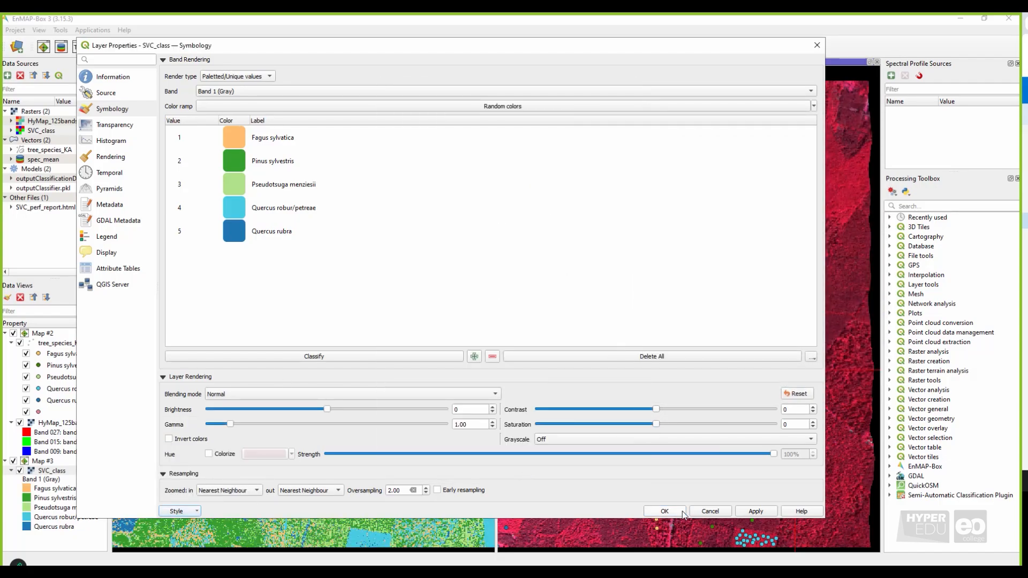
key("Return")
Add the Reference_information2 raster from the Forest_MOOC Data folder as a data source.
left_click_drag(411, 298, 375, 297)
left_click_drag(479, 307, 404, 320)
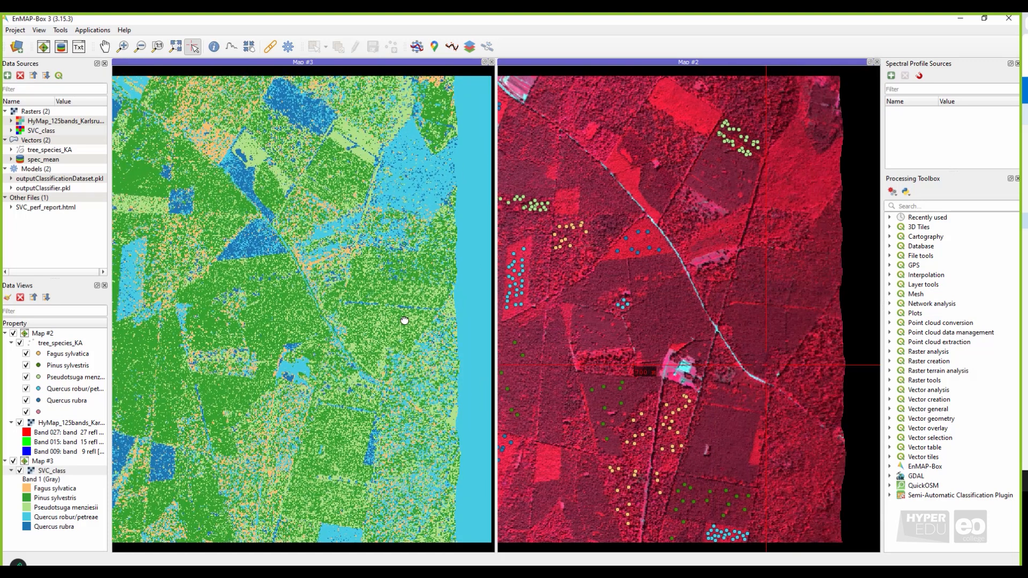
left_click_drag(273, 298, 330, 304)
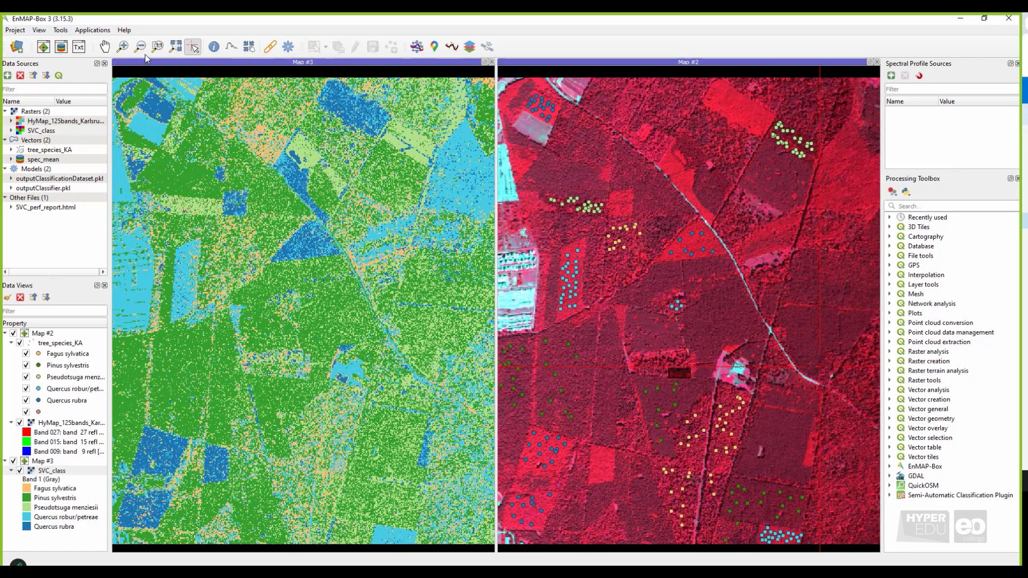
left_click(175, 47)
left_click(19, 51)
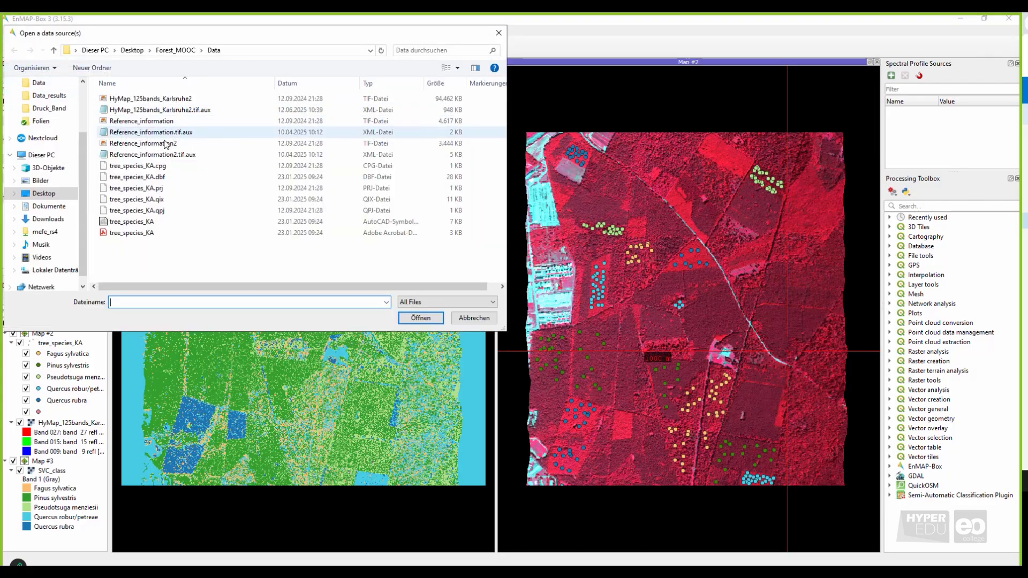
left_click(166, 144)
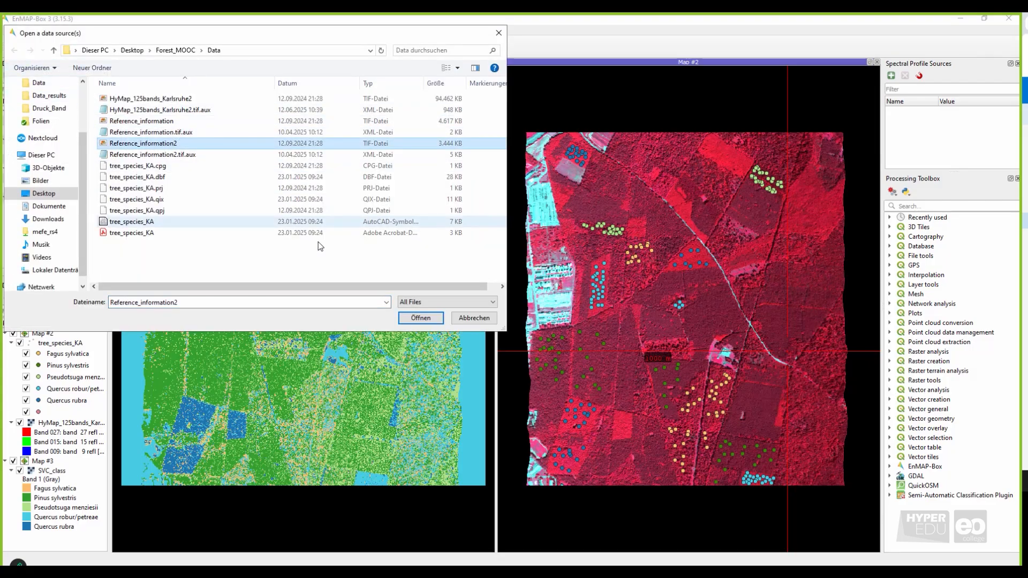
left_click(434, 322)
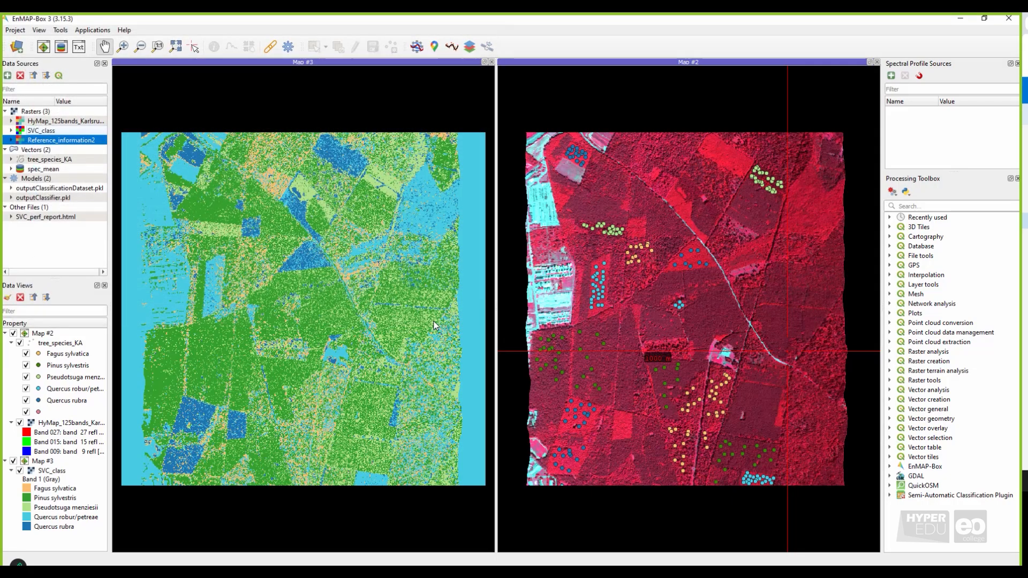
Display the Reference_information2 raster in the existing Map #3 with default colors.
right_click(99, 144)
mouse_move(191, 202)
mouse_move(256, 209)
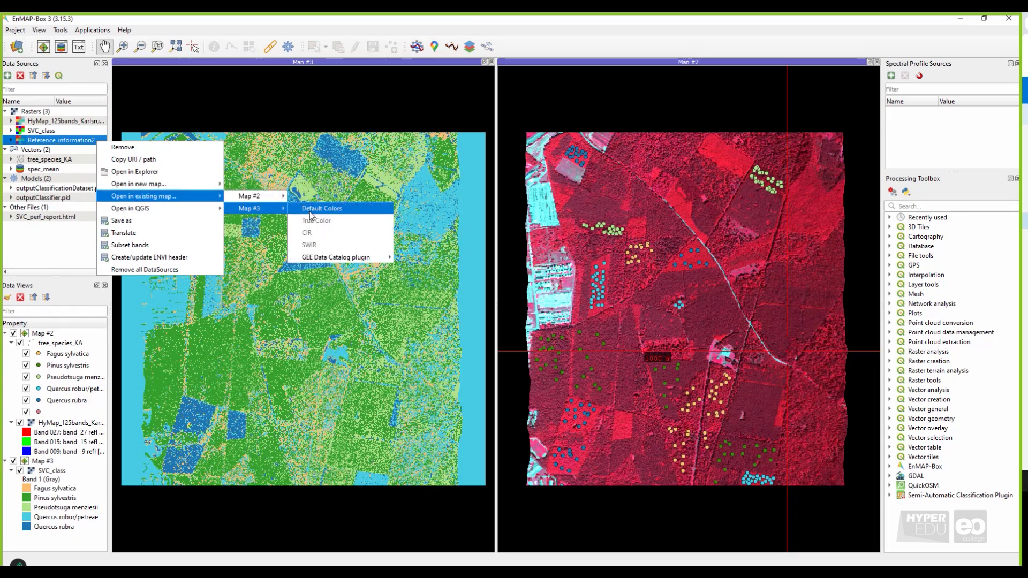
left_click(311, 215)
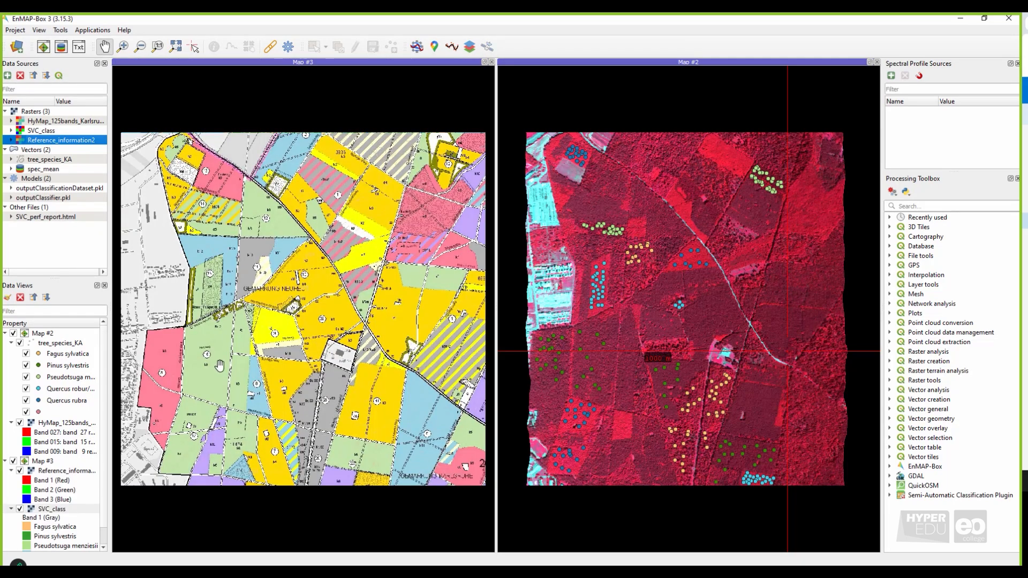
Set the global opacity of the Reference_information2 layer in Map #3 to 30%.
scroll(94, 463, "down", 1)
right_click(62, 454)
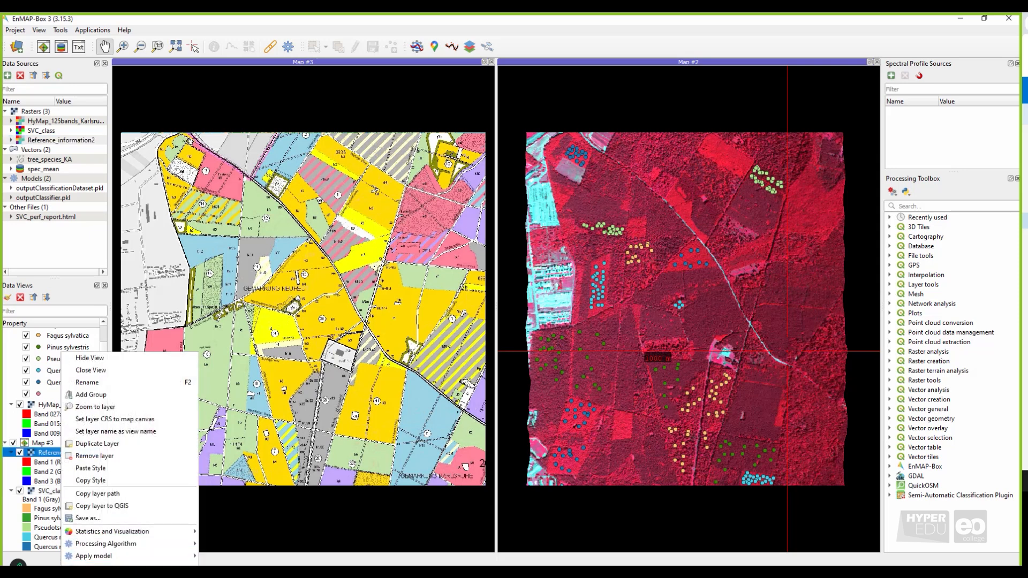
left_click(90, 570)
left_click(119, 111)
left_click(138, 125)
double_click(758, 75)
type("30")
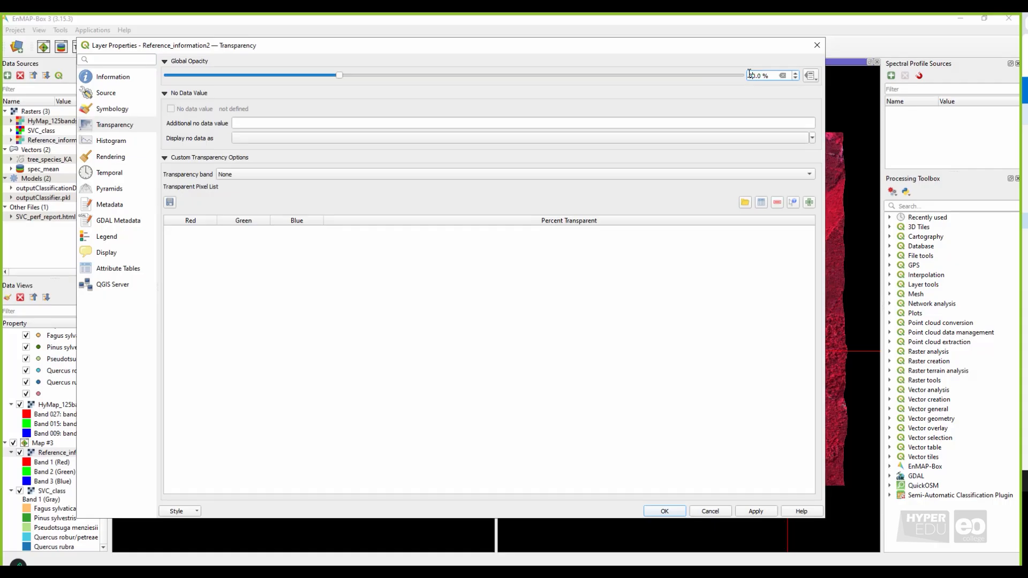
left_click(665, 512)
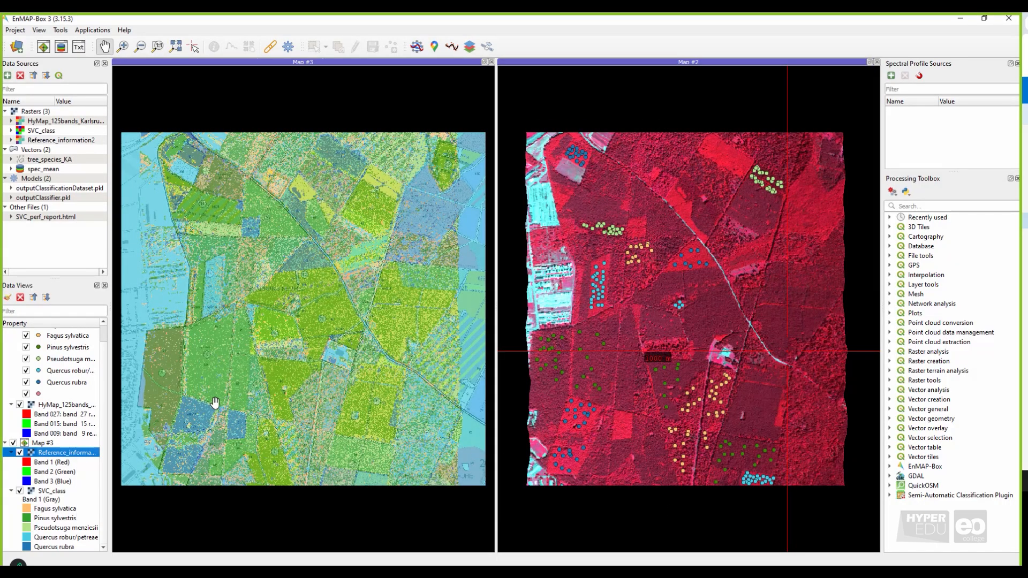
Compare the semi-transparent reference map with the SVC classification beneath it across different parts of Map #3.
scroll(169, 394, "up", 2)
left_click_drag(355, 327, 235, 292)
left_click_drag(435, 319, 304, 298)
left_click_drag(306, 231, 219, 284)
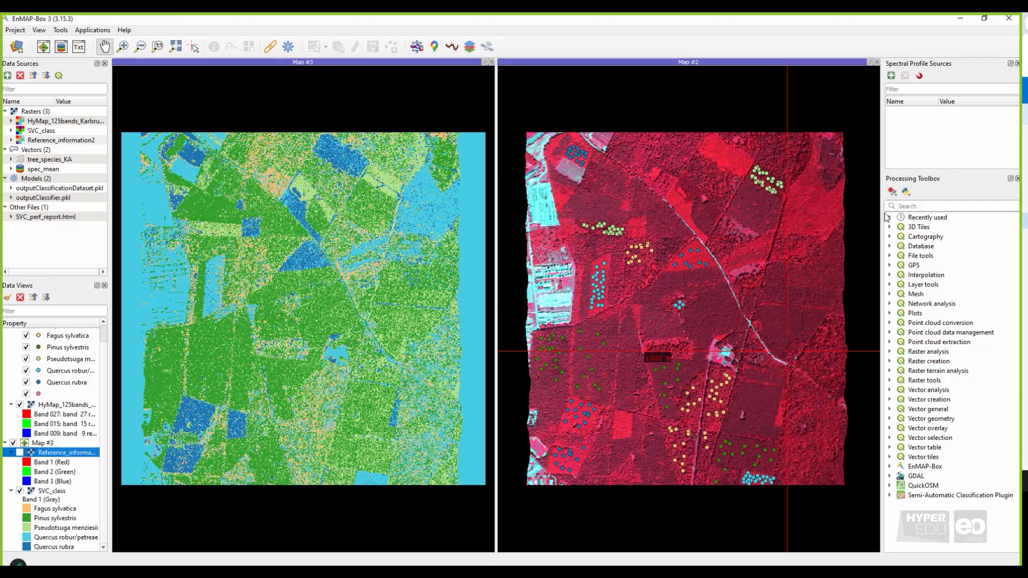
Search the processing algorithms for pca and open the EnMAP-Box Fit PCA tool.
left_click(920, 207)
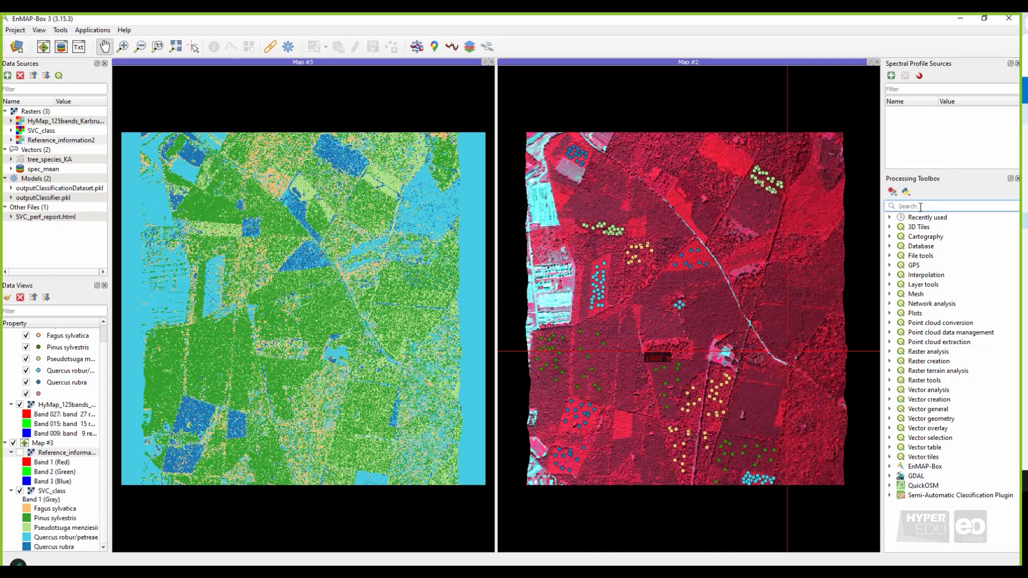
type("pc")
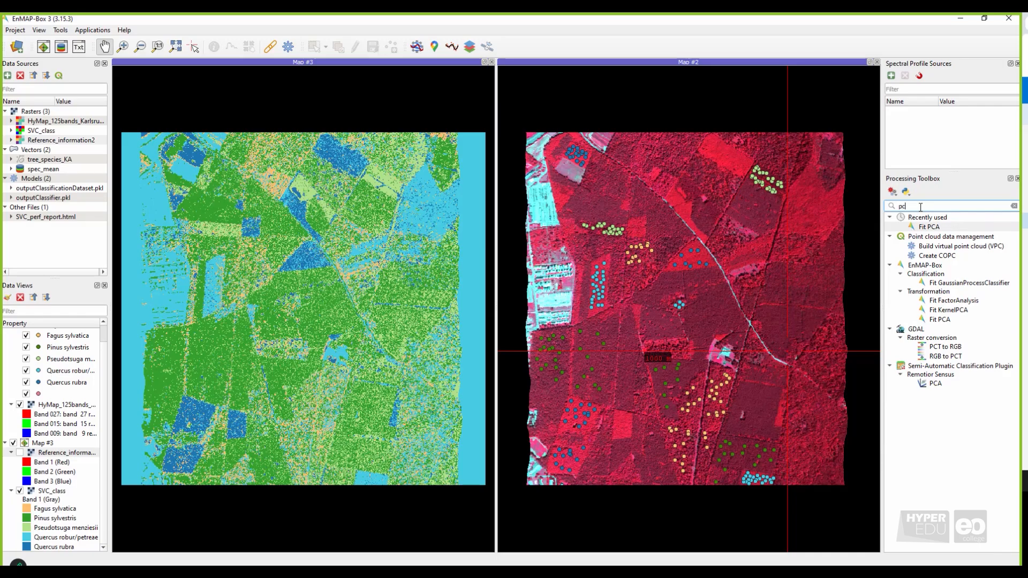
type("a")
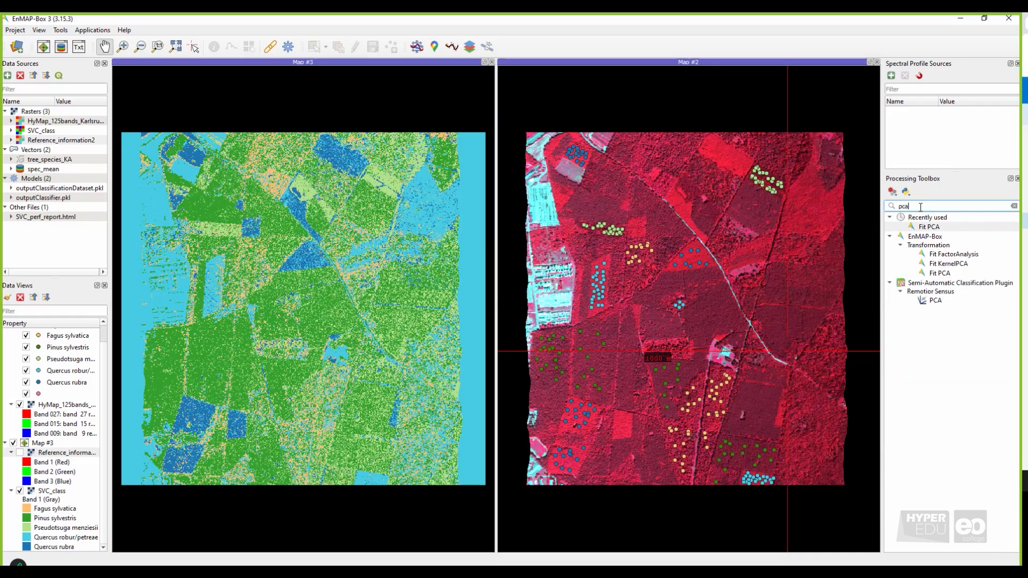
left_click(960, 274)
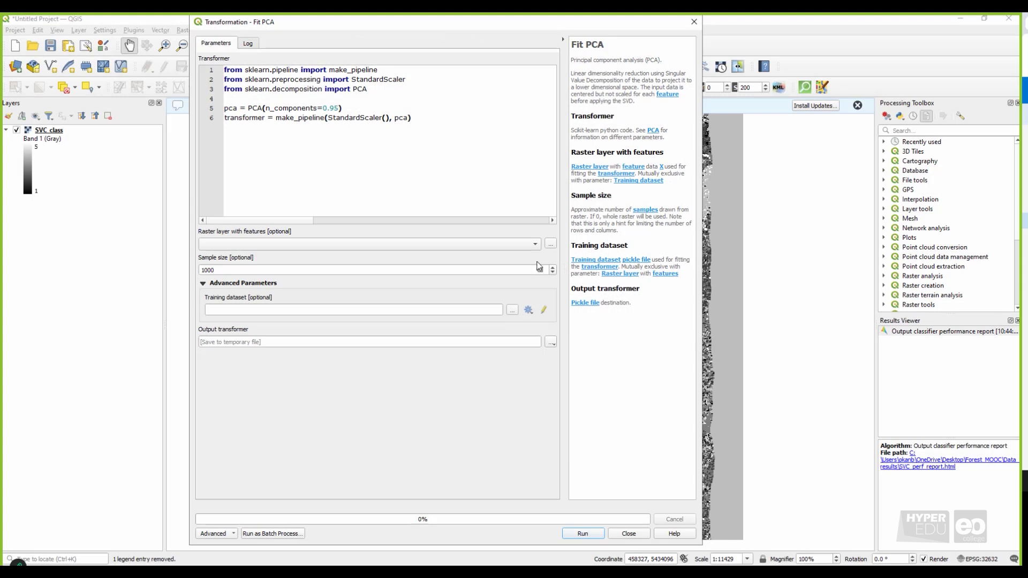
Create an unsupervised training dataset for the PCA from the HyMap_125bands_Karlsruhe2 feature raster.
left_click(529, 311)
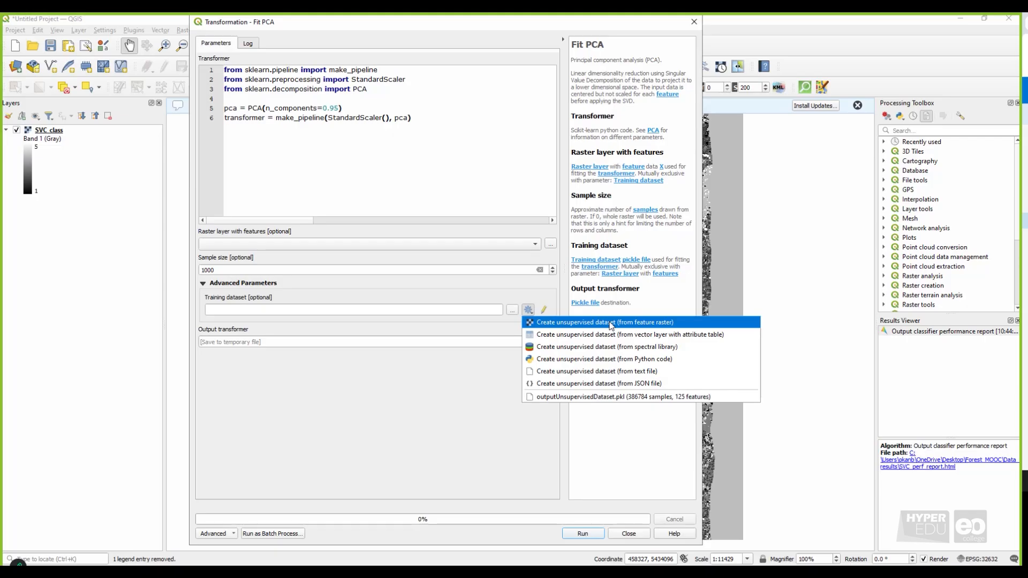
left_click(693, 323)
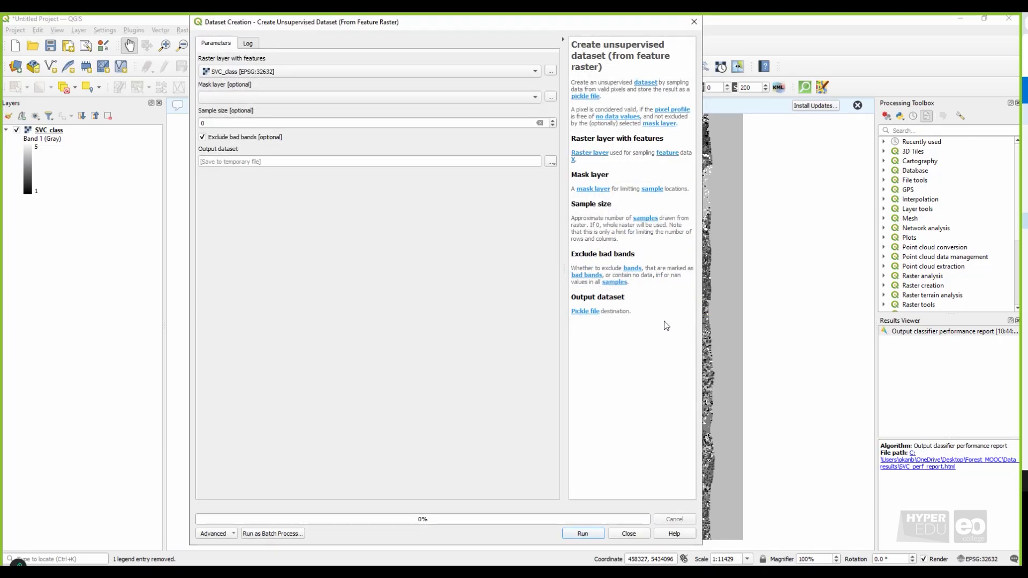
left_click(382, 72)
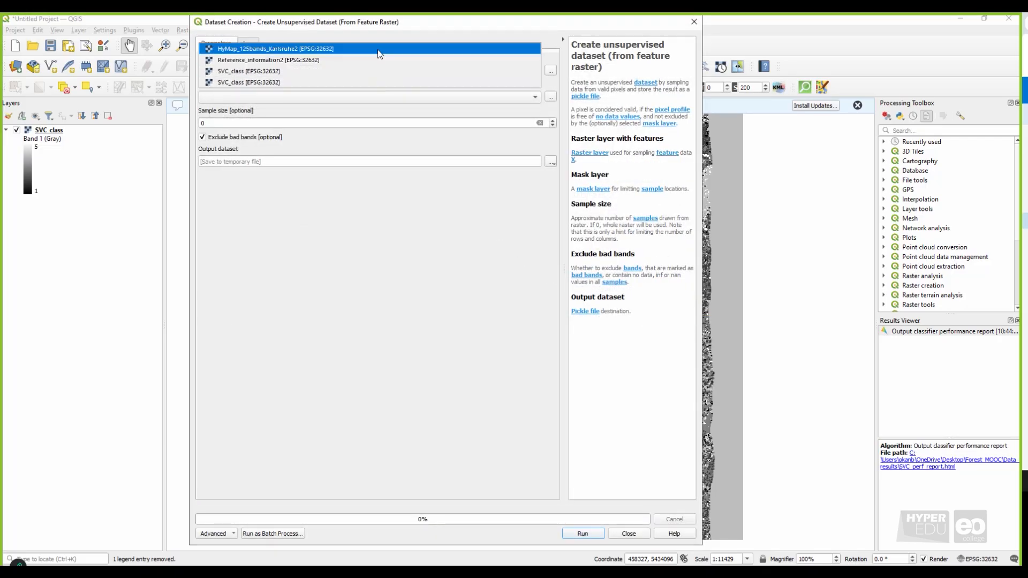
left_click(377, 49)
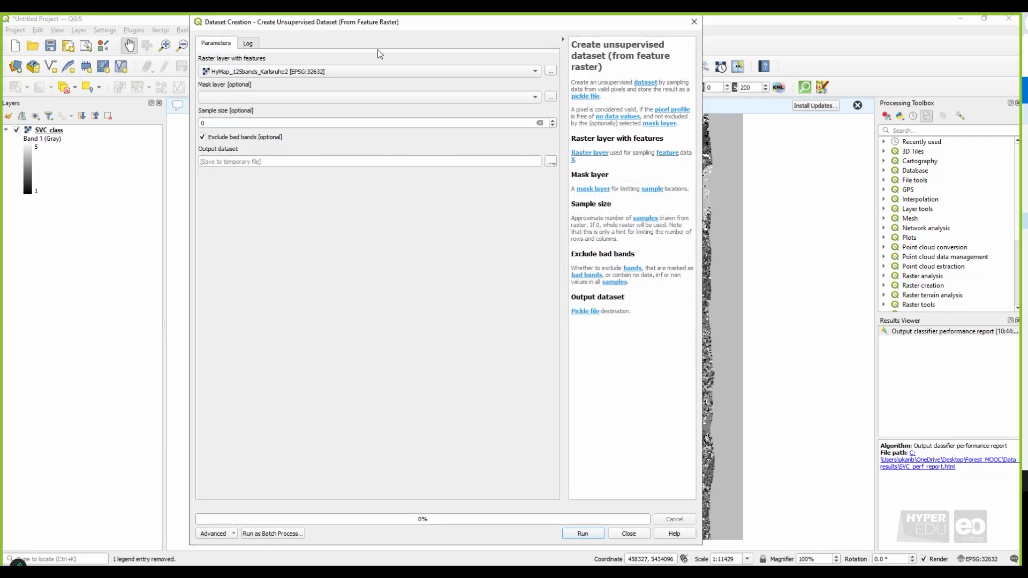
left_click(393, 98)
left_click(353, 153)
left_click(602, 530)
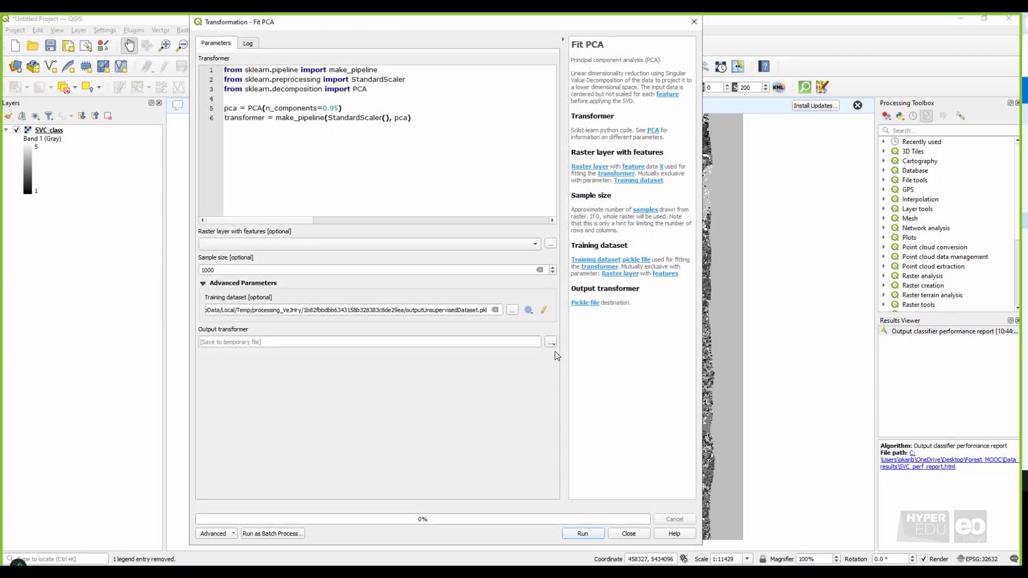
Save the output transformer as PCA in the Data_results folder and run Fit PCA.
left_click(554, 342)
left_click(600, 365)
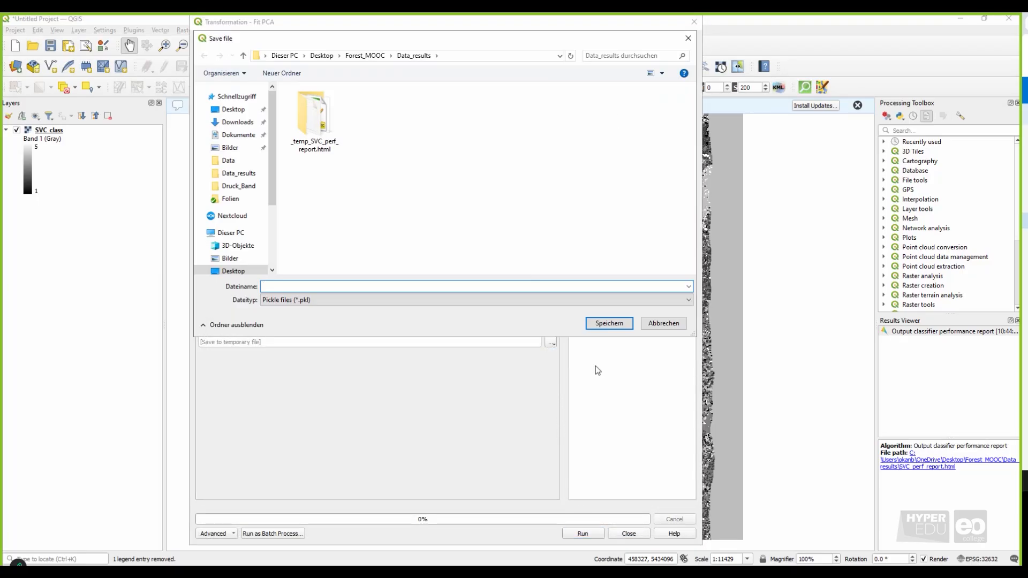
type("PCA")
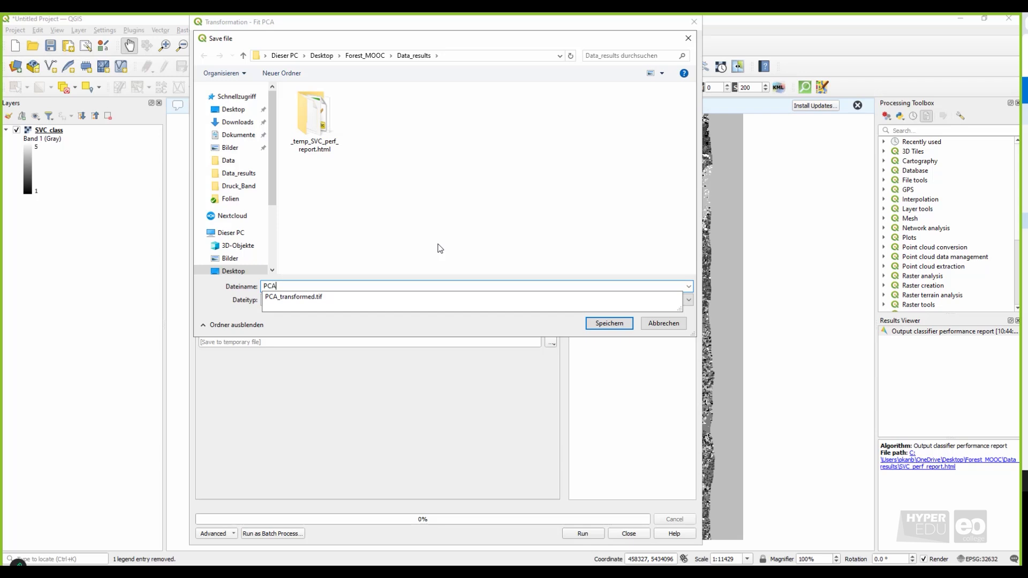
left_click(610, 323)
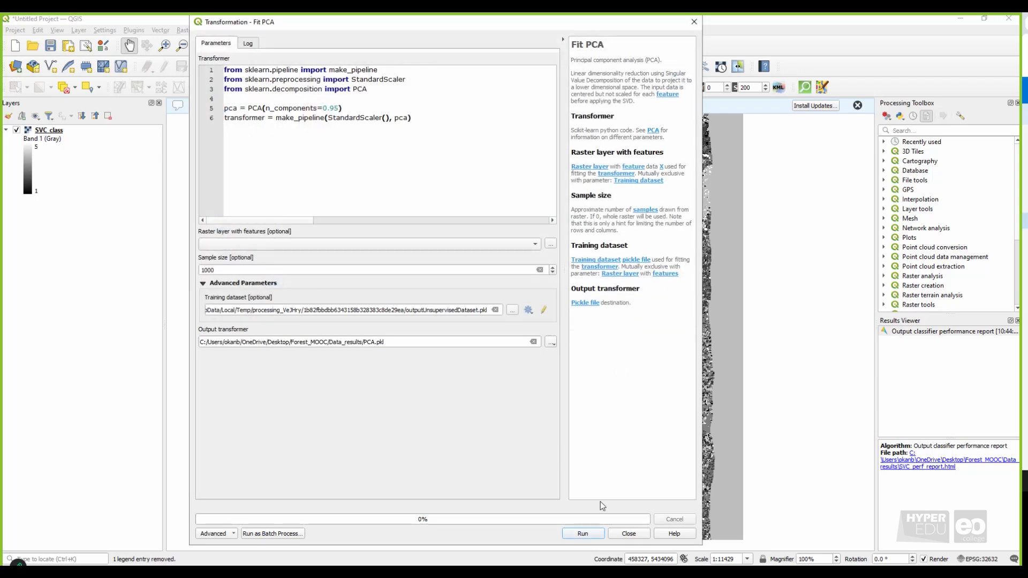
left_click(582, 534)
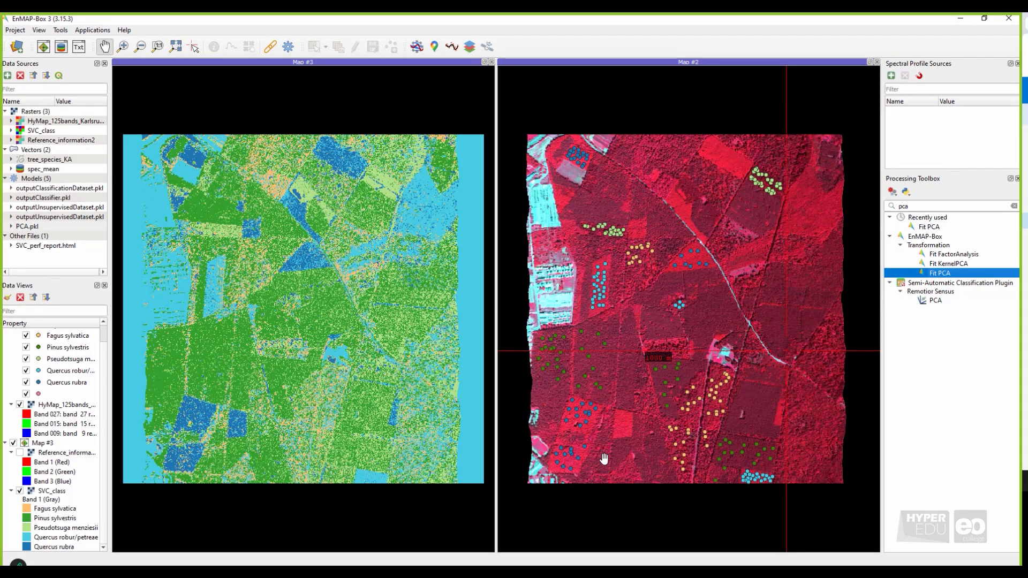
Open the Transform raster layer tool and choose HyMap_125bands_Karlsruhe2 as the raster layer with features.
left_click(918, 207)
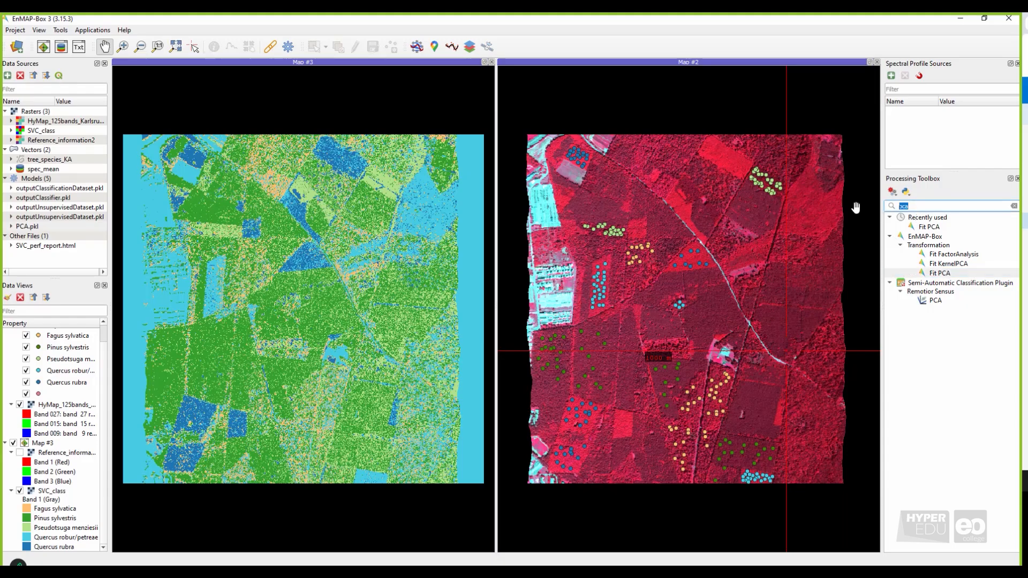
type("transform")
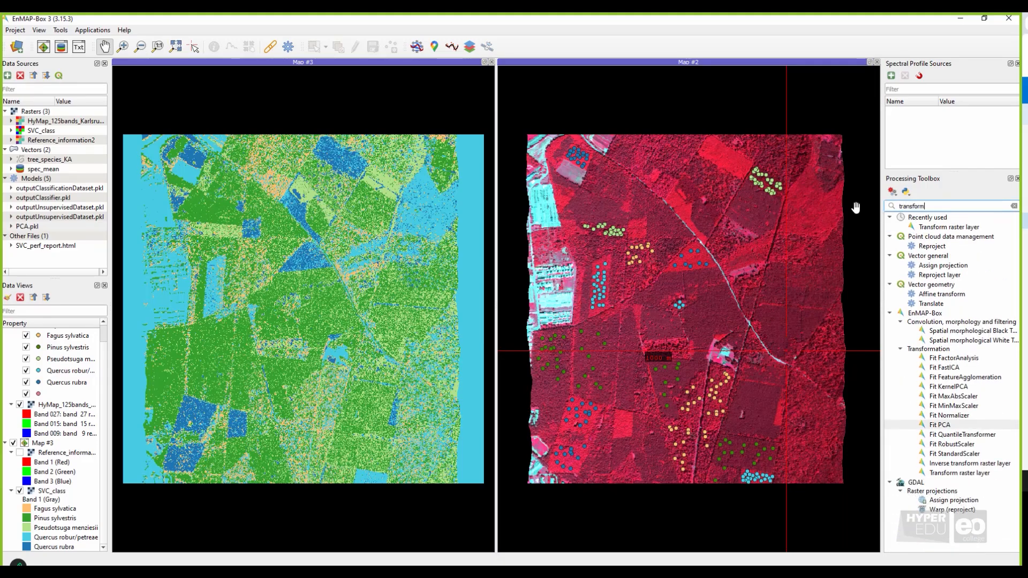
double_click(997, 473)
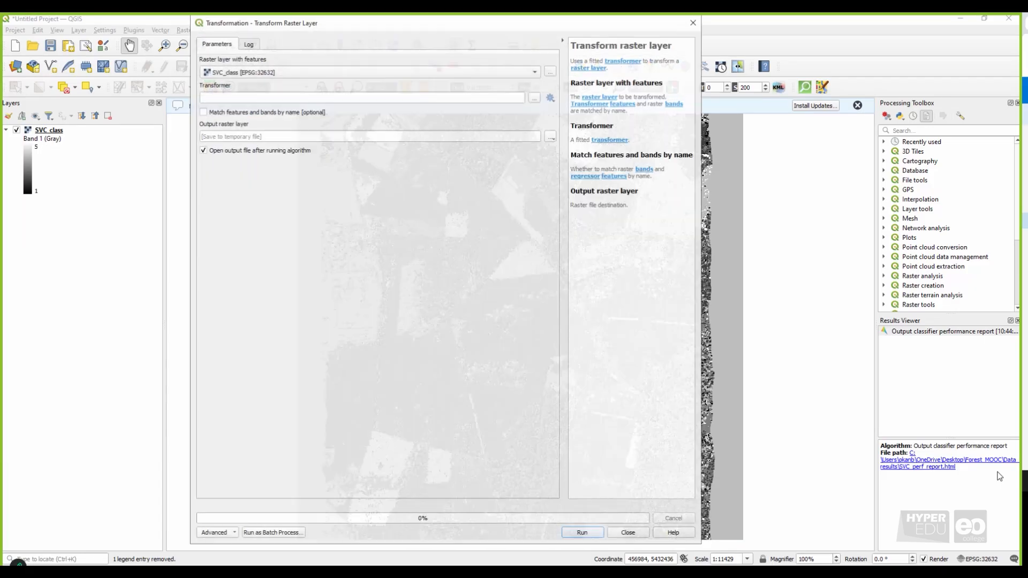
left_click(529, 75)
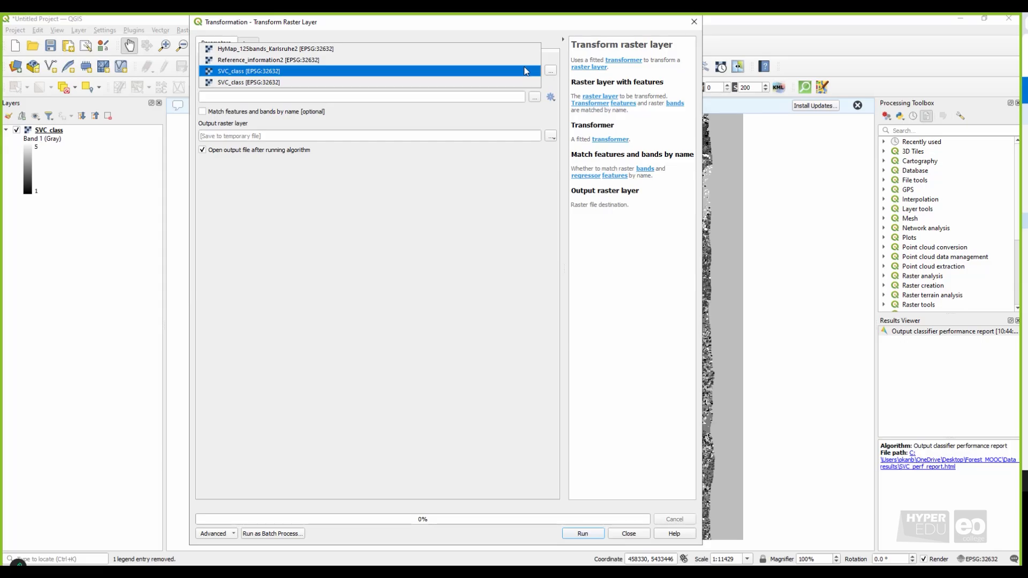
left_click(517, 51)
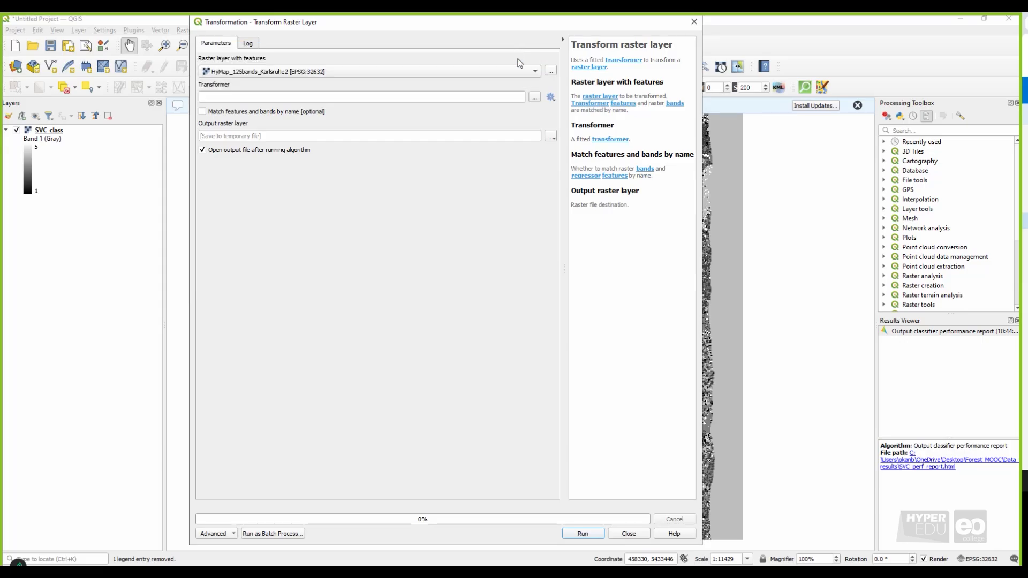
Transform the raster with the PCA.pkl transformer, saving the output as PCA_transform in Data_results.
left_click(551, 97)
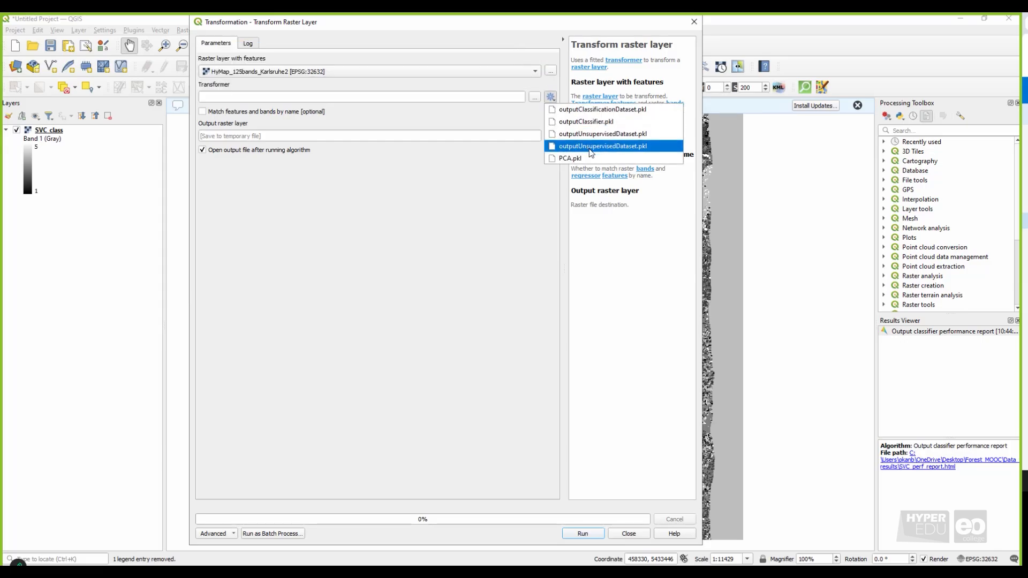
left_click(570, 158)
left_click(555, 142)
left_click(560, 161)
type("PCA_transform")
left_click(603, 318)
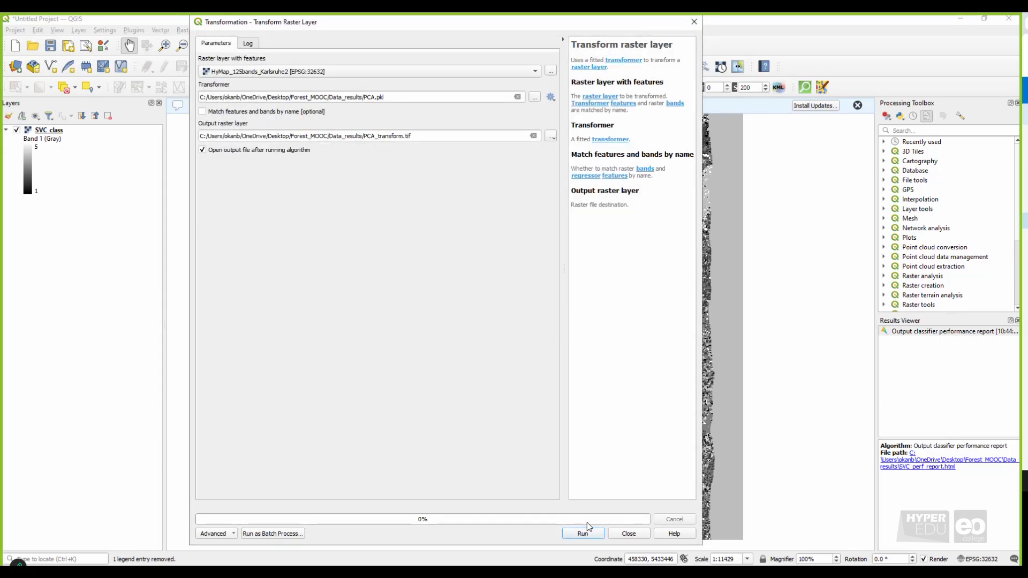
left_click(583, 533)
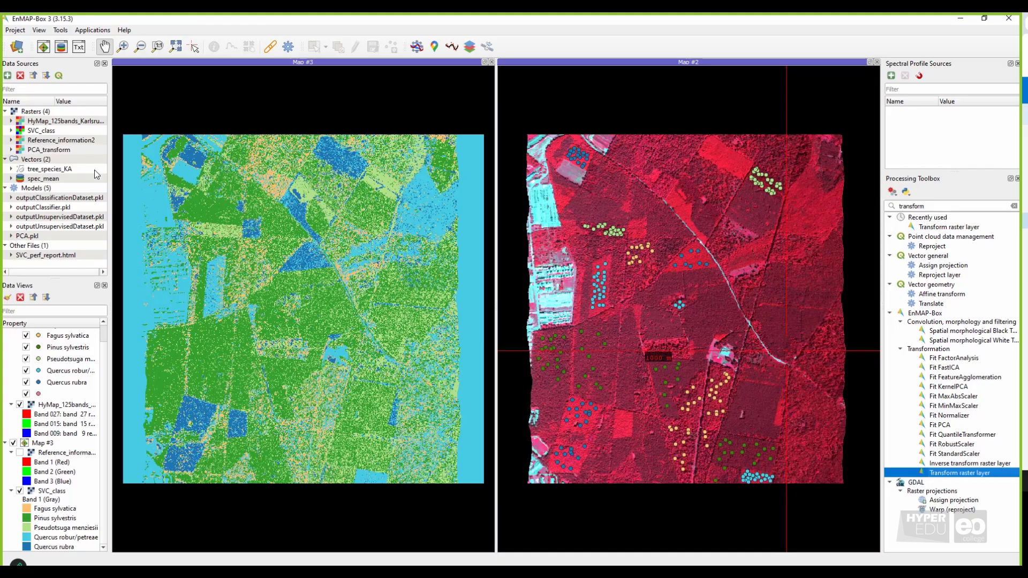
Open the PCA_transform raster in a new map with default colors and place that map beside the other two.
right_click(86, 148)
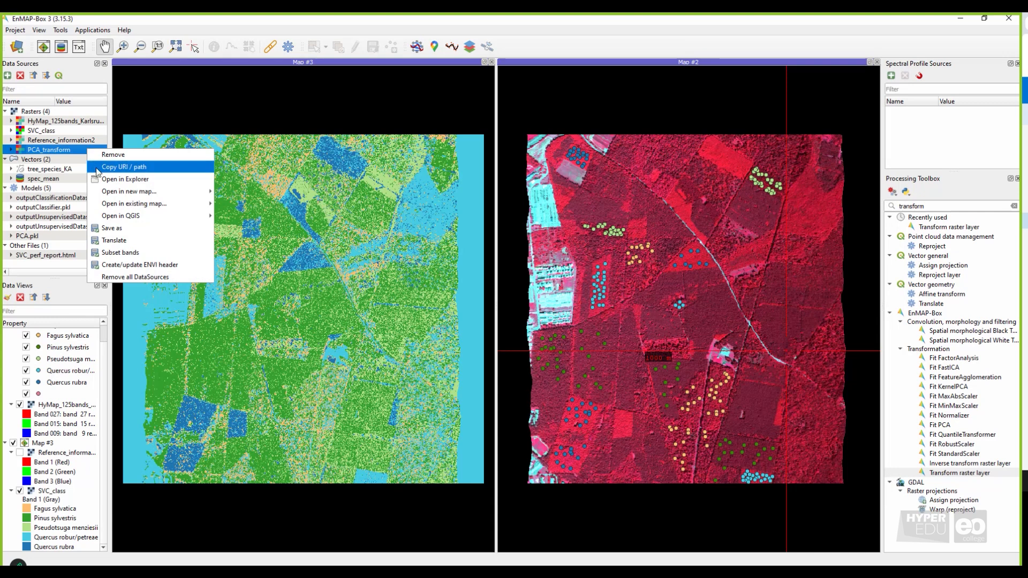
mouse_move(113, 193)
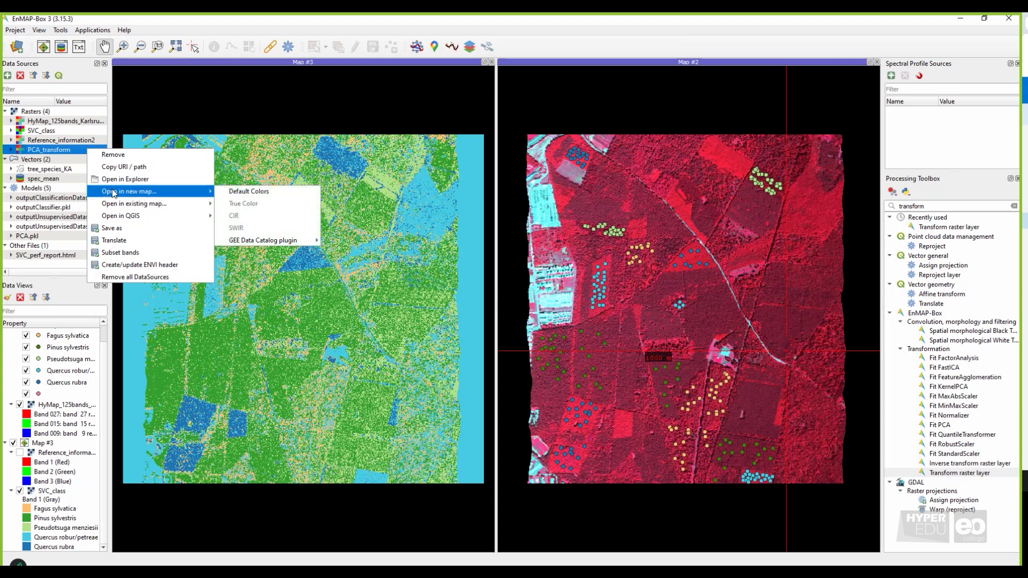
left_click(235, 193)
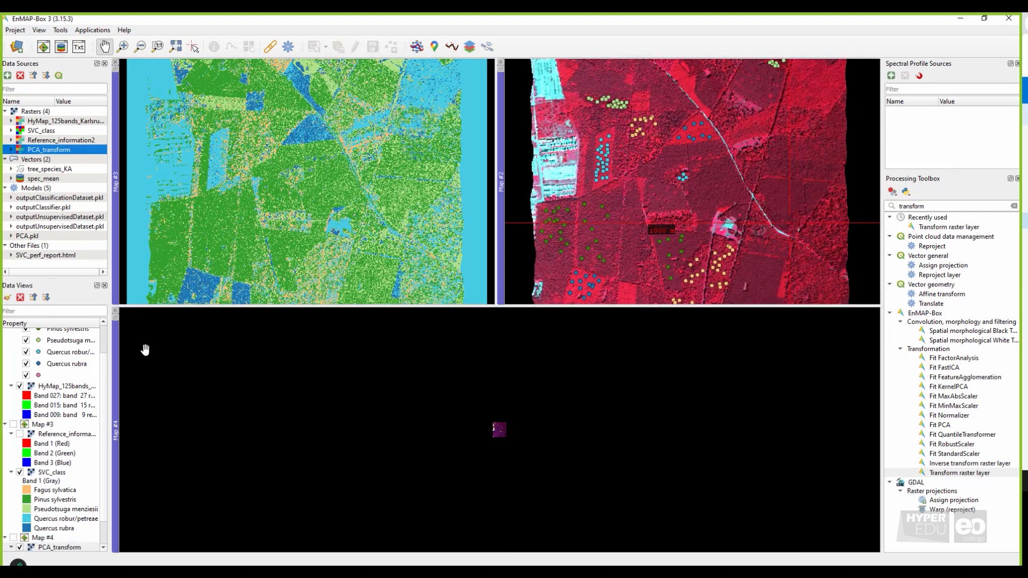
left_click_drag(114, 351, 117, 280)
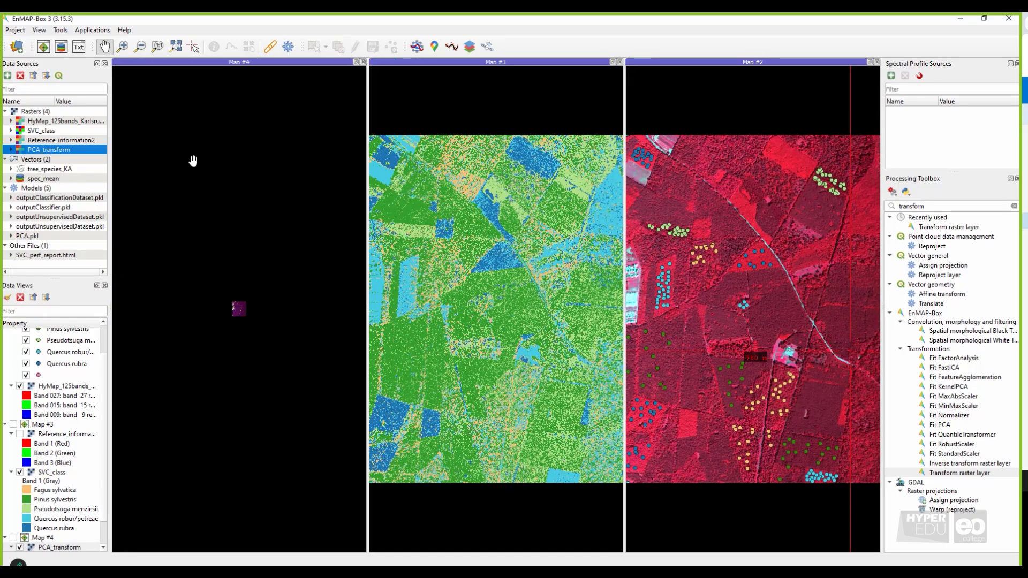
Link all map canvases to Map #2 by scale and center, and expand the properties of the PCA_transform raster source.
left_click(270, 47)
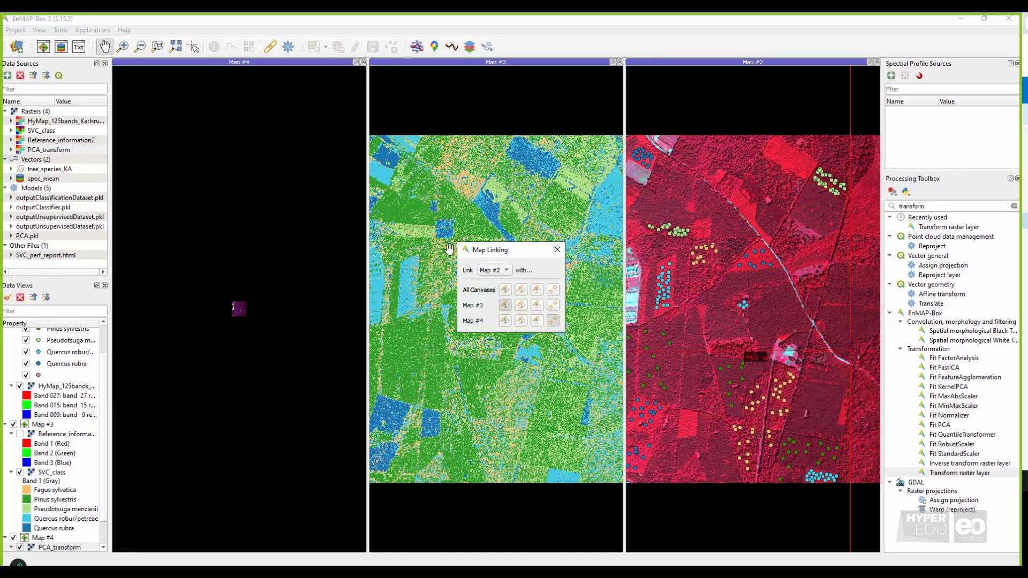
left_click(505, 289)
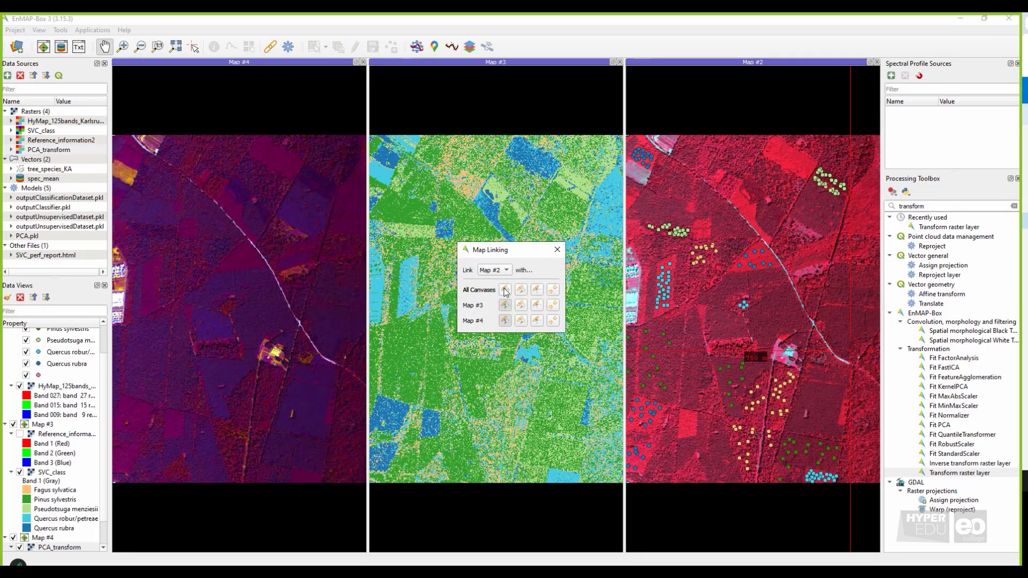
left_click(557, 250)
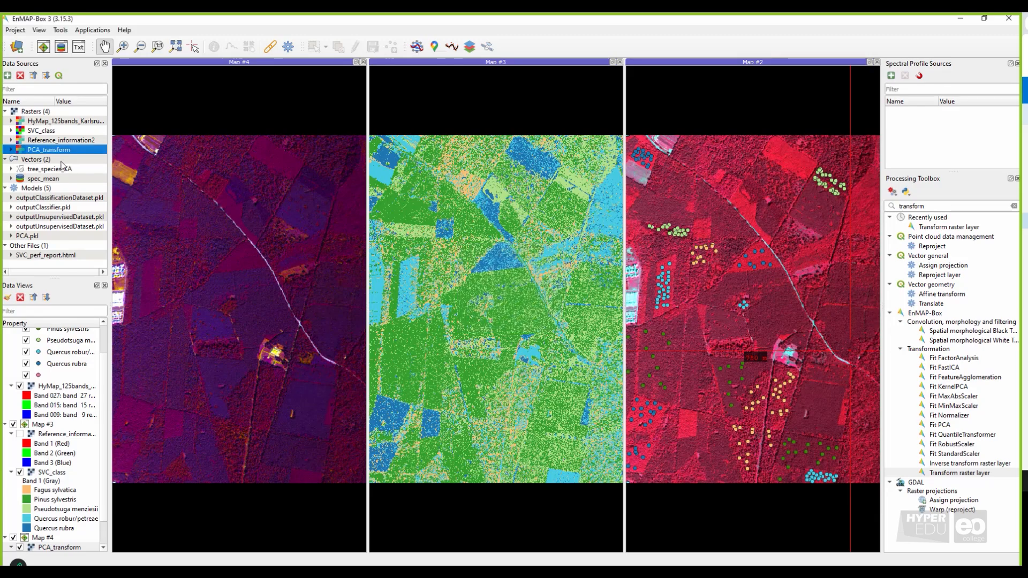
left_click(11, 150)
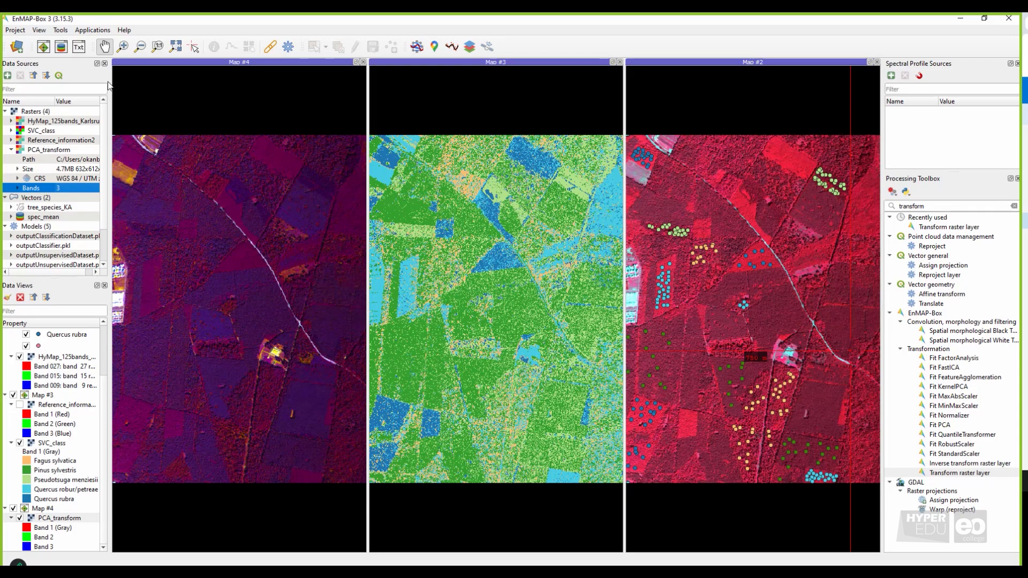
Open the Classification workflow and start creating a training dataset from a categorized vector layer and feature raster.
left_click(96, 32)
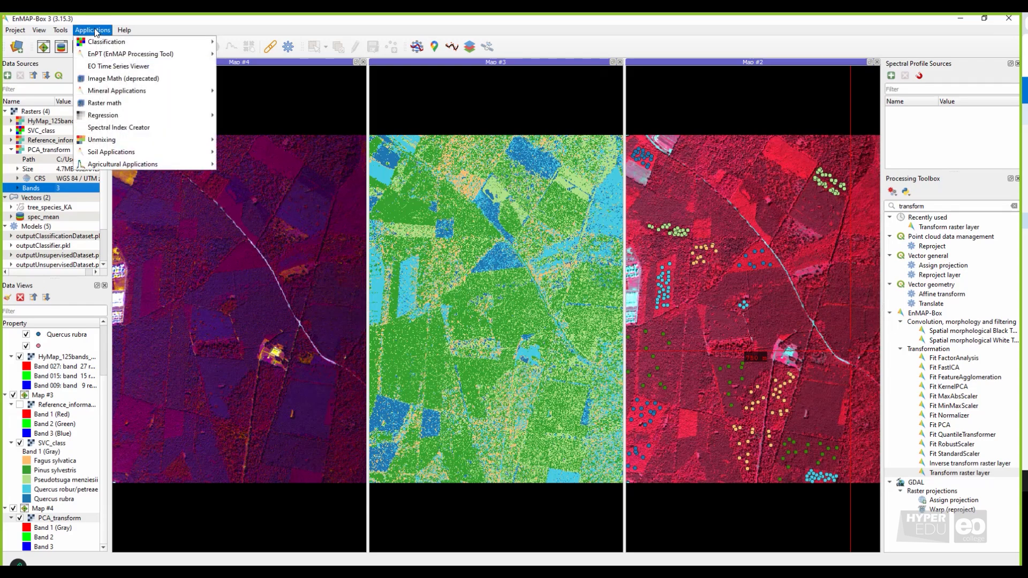
mouse_move(102, 42)
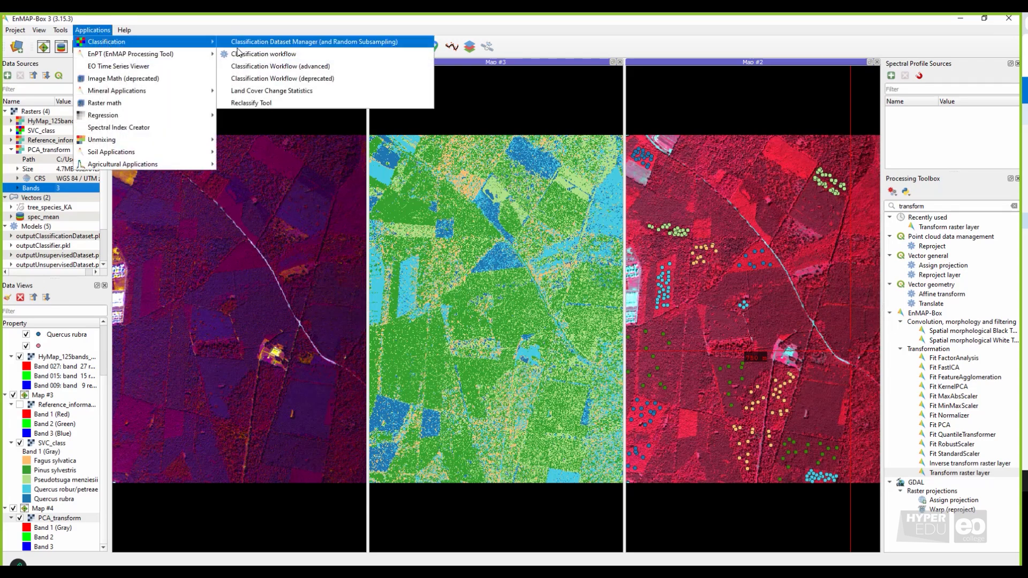
left_click(339, 53)
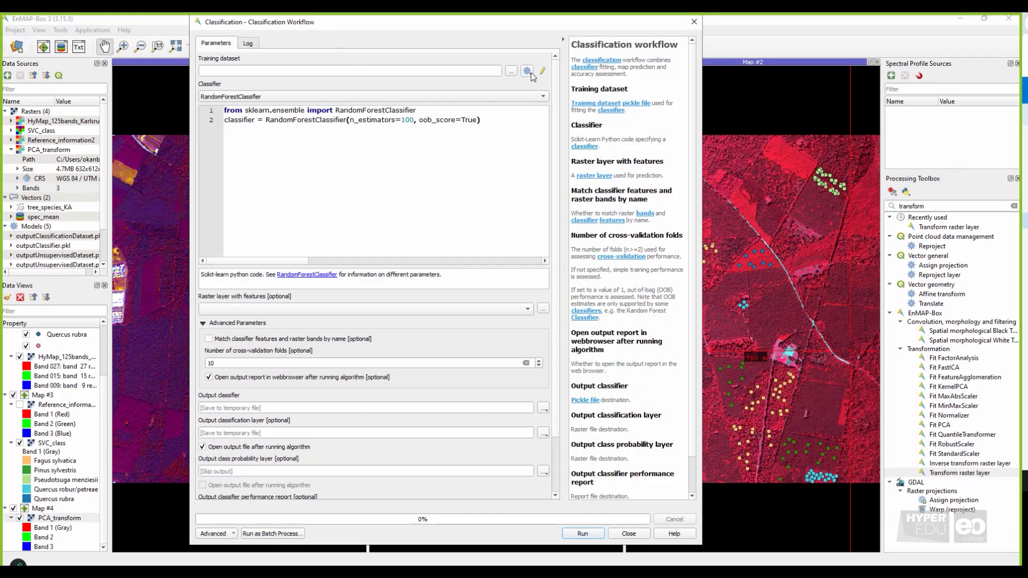
left_click(527, 71)
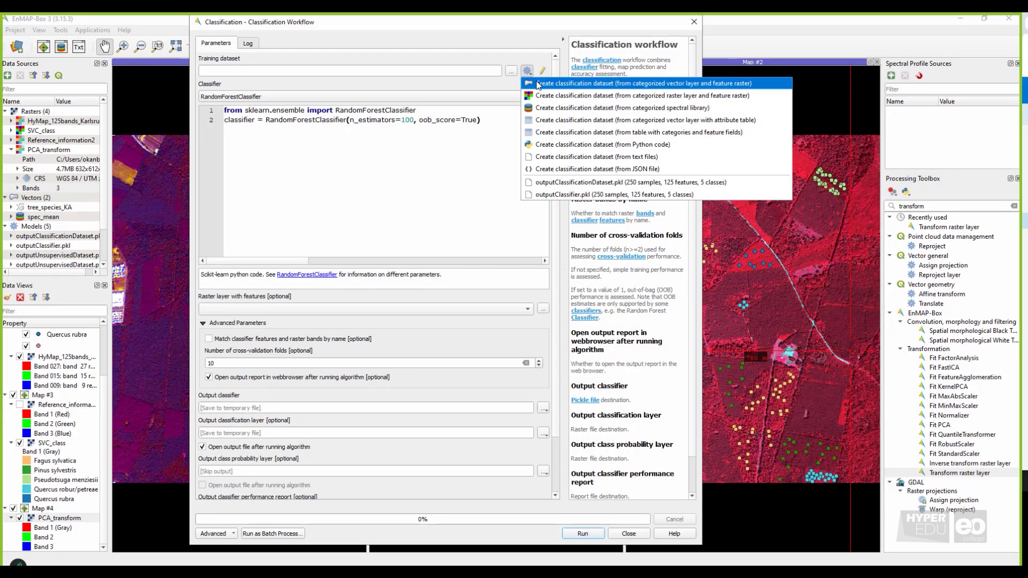
left_click(538, 84)
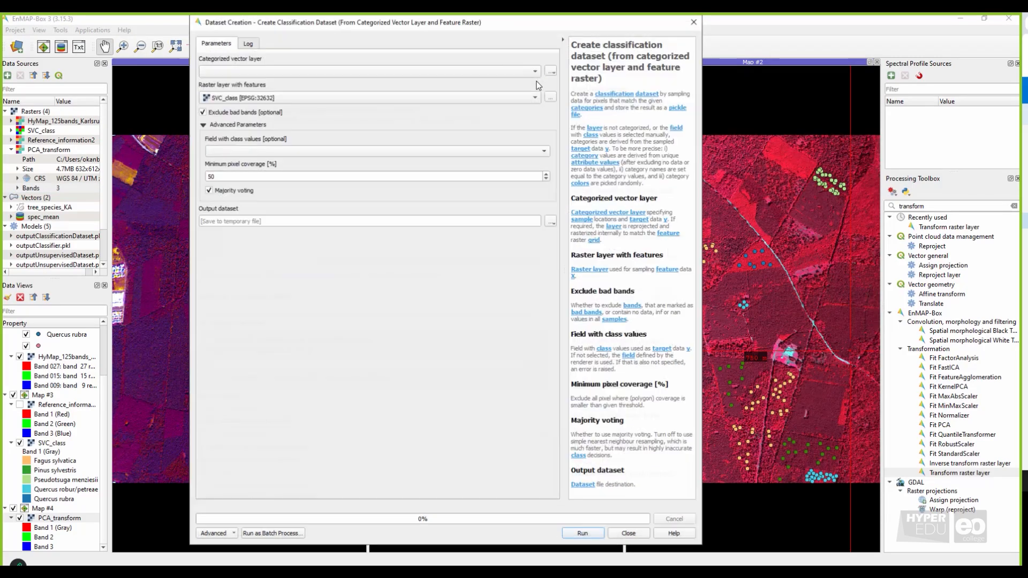
Create the classification dataset with tree_species_KA as vector layer, PCA_transform as feature raster and tree_spec as the class field.
left_click(501, 72)
left_click(485, 73)
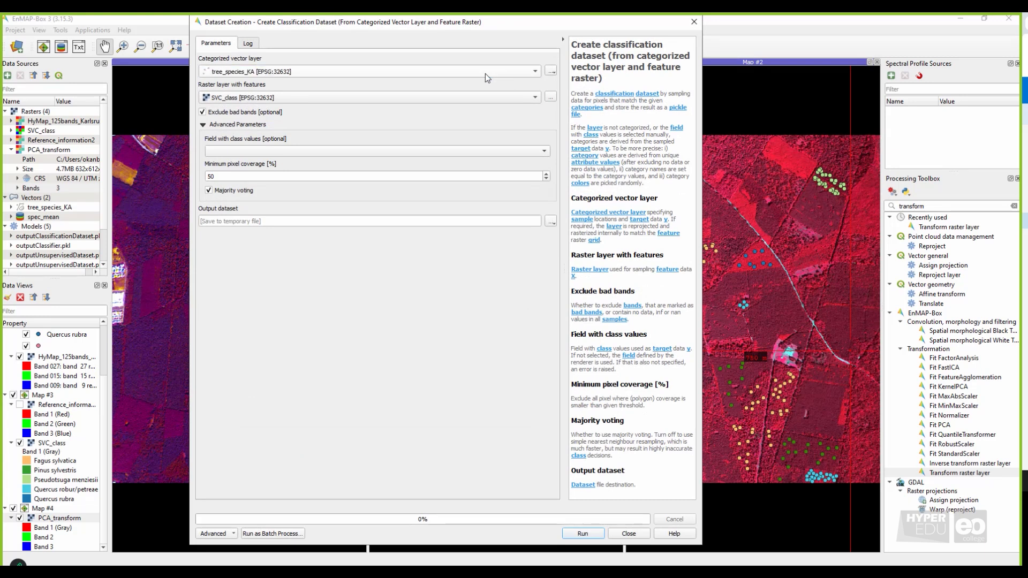
left_click(508, 99)
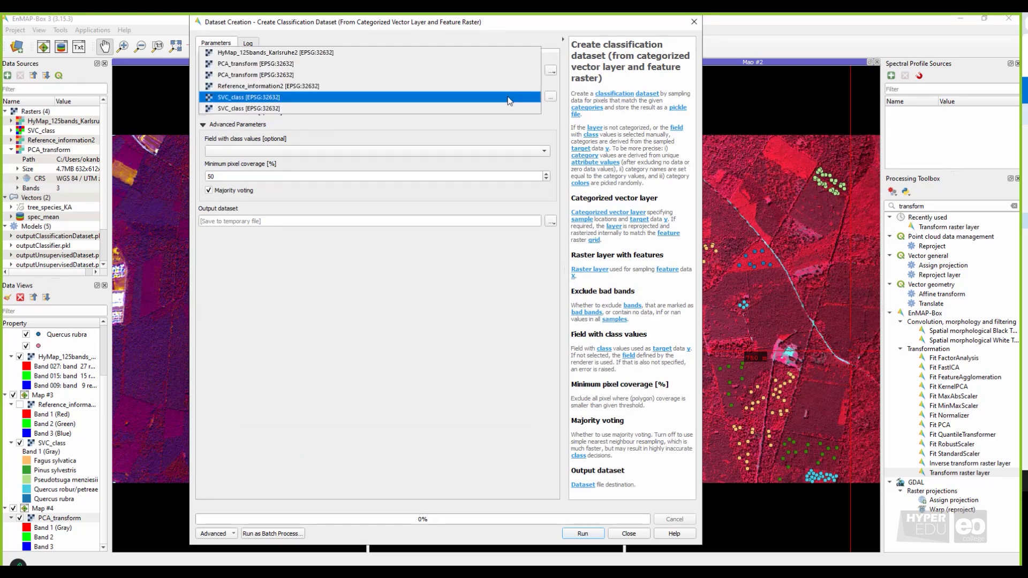
left_click(428, 65)
left_click(426, 151)
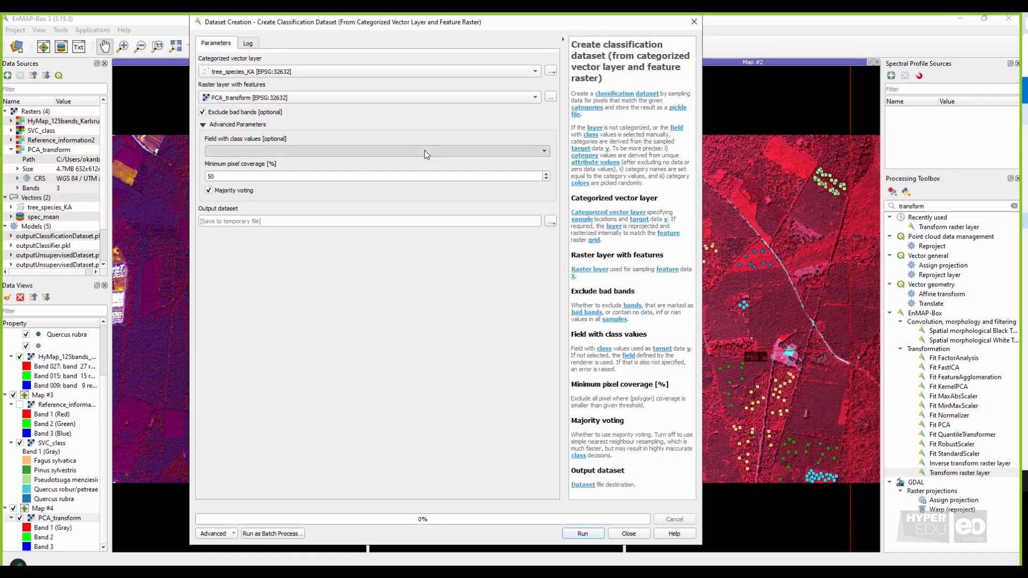
left_click(419, 174)
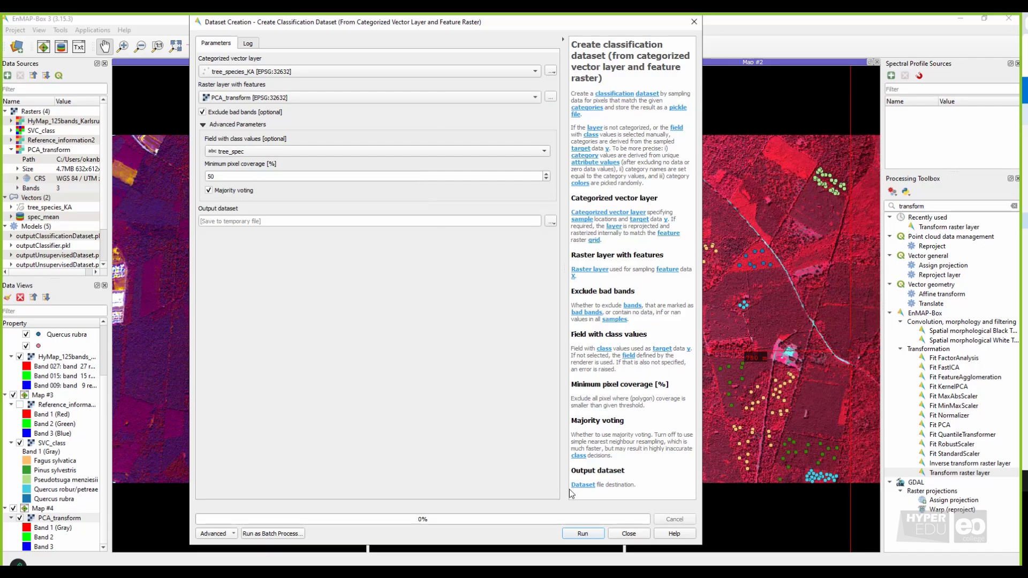
left_click(592, 534)
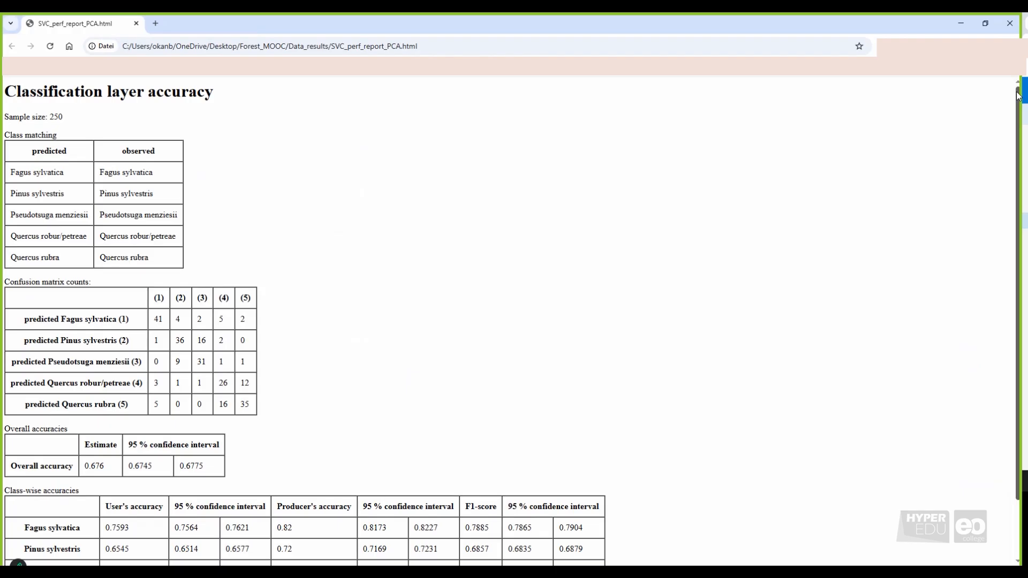
Examine the overall and class-wise accuracies in the SVC_perf_report_PCA.html report, and switch back to EnMAP-Box.
left_click_drag(1017, 95, 1013, 172)
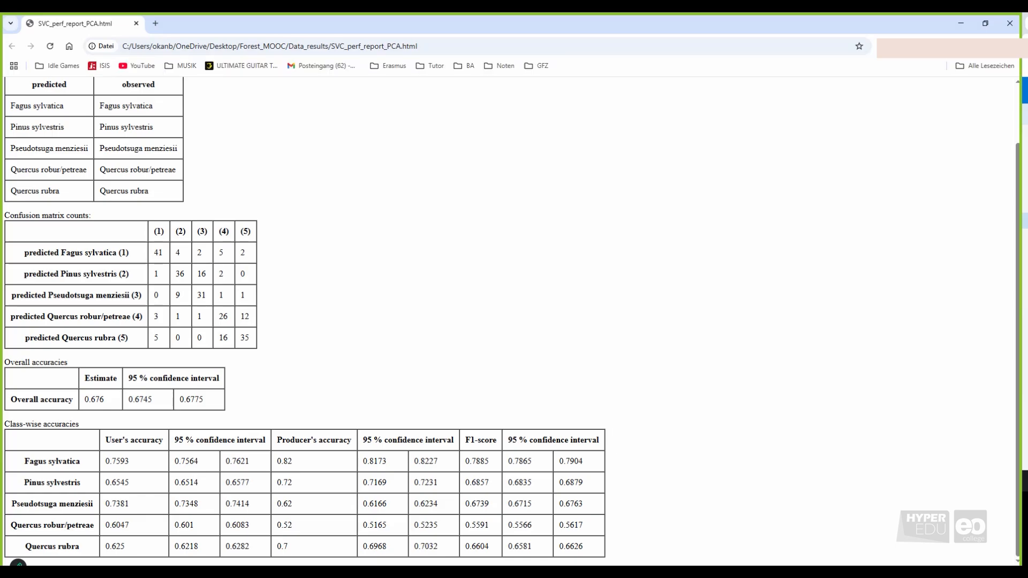
key("alt+Tab")
Copy the style of the SVC_class layer onto the SVC_class_PCA layer in Map #4 and compare the two maps.
right_click(56, 380)
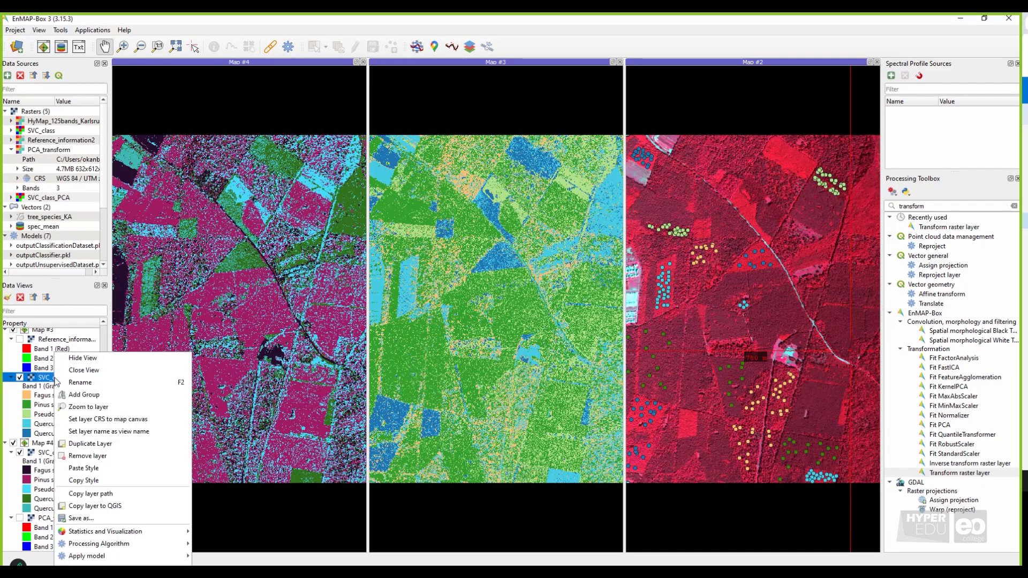
left_click(109, 481)
right_click(71, 454)
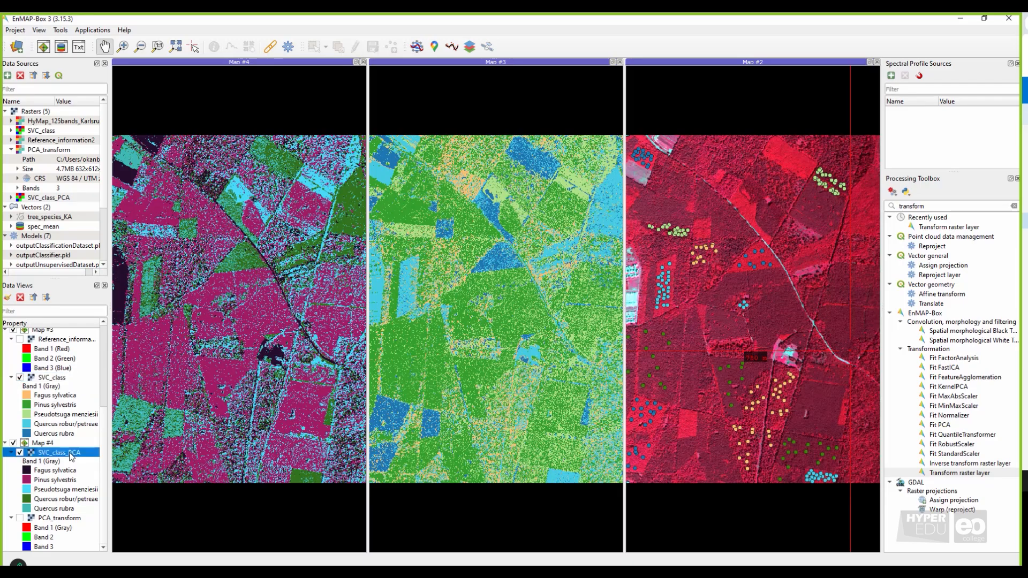
left_click(129, 469)
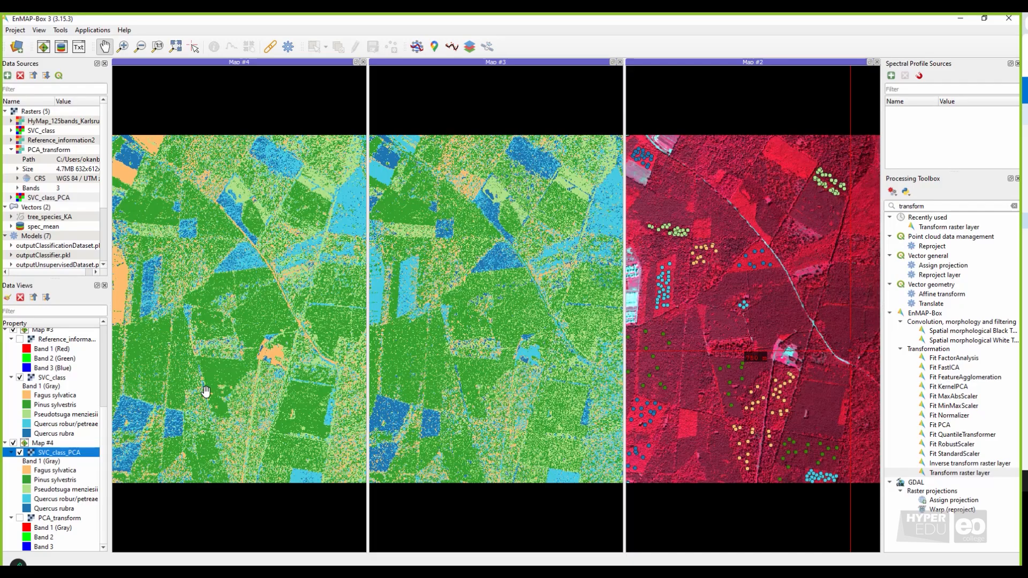
left_click_drag(205, 392, 162, 389)
Reopen the Classification workflow and begin a new training dataset from a categorized vector layer and feature raster.
left_click(91, 34)
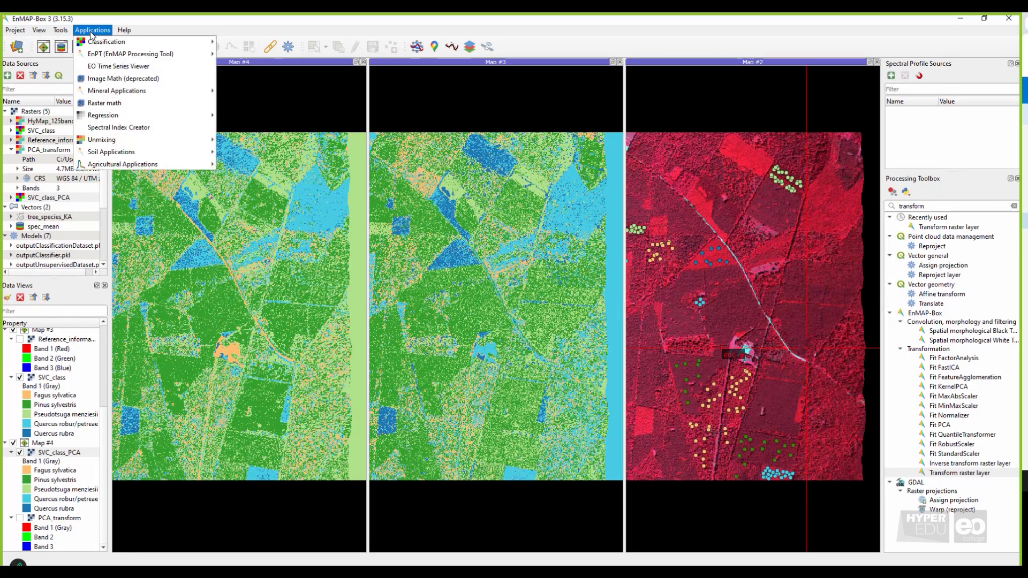
mouse_move(96, 48)
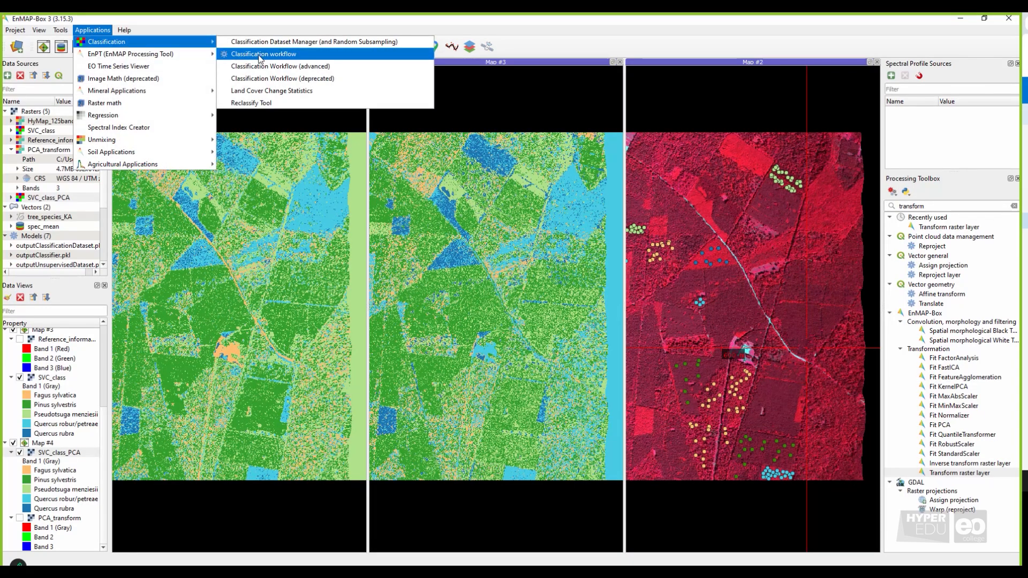
left_click(312, 58)
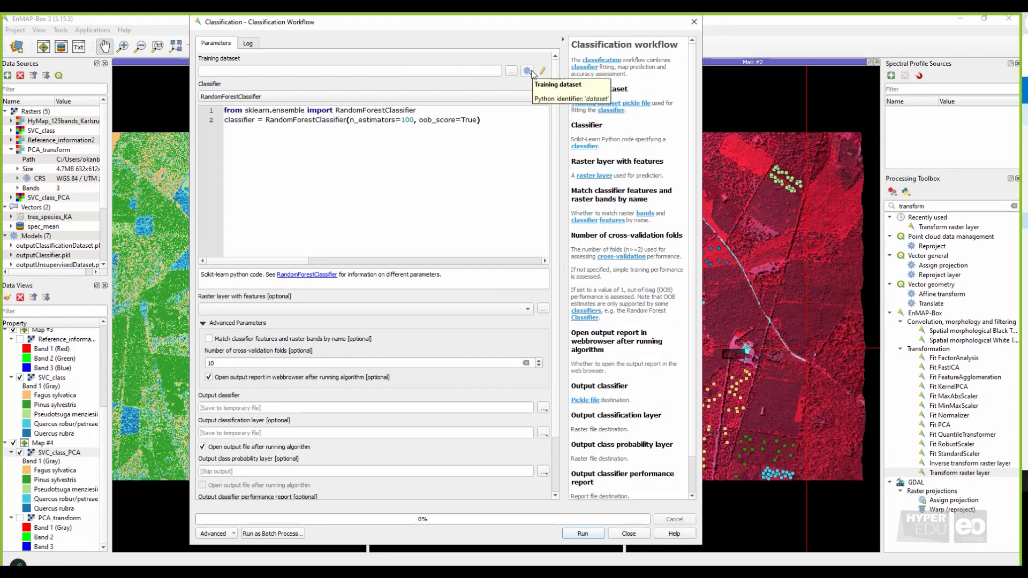
left_click(532, 73)
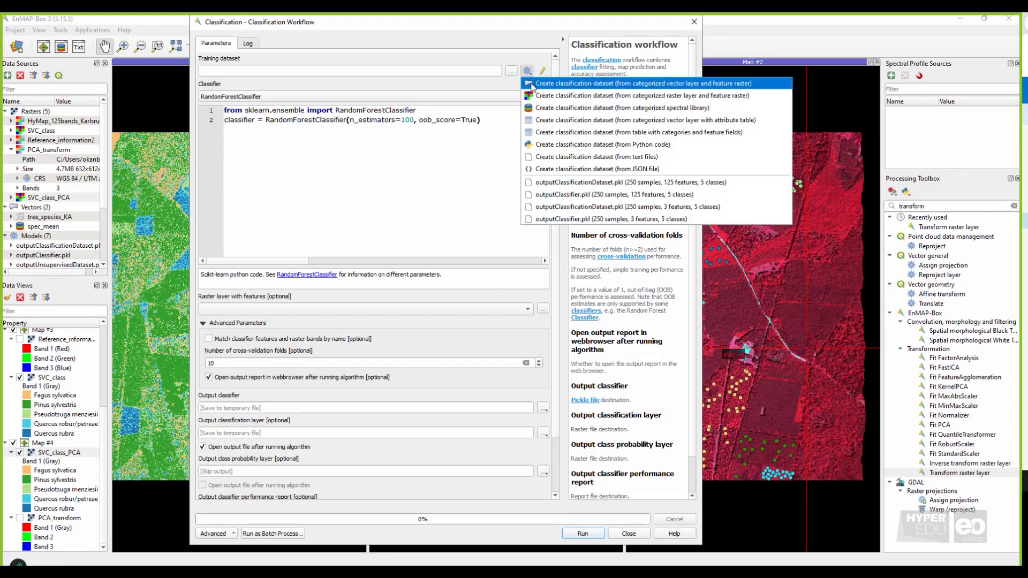
left_click(532, 84)
Create the classification dataset from tree_species_KA with HyMap_125bands_Karlsruhe2 as feature raster and tree_spec as the class field.
left_click(532, 74)
left_click(528, 79)
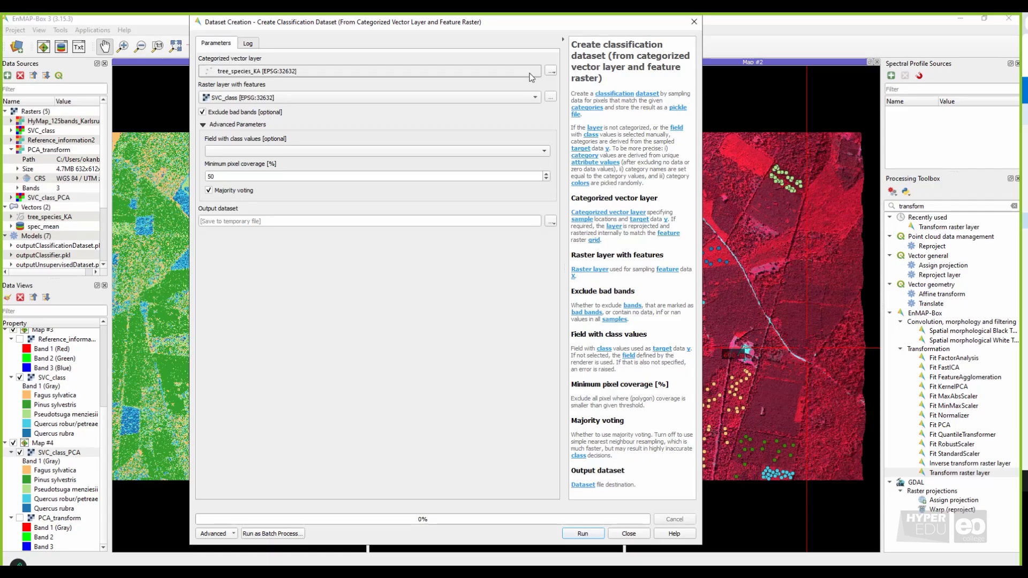
left_click(515, 97)
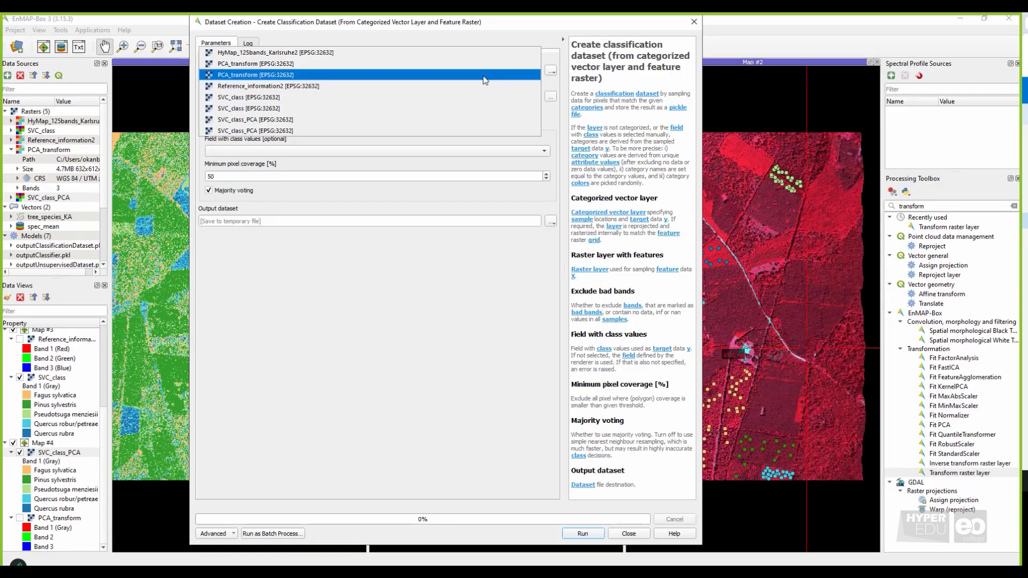
left_click(461, 54)
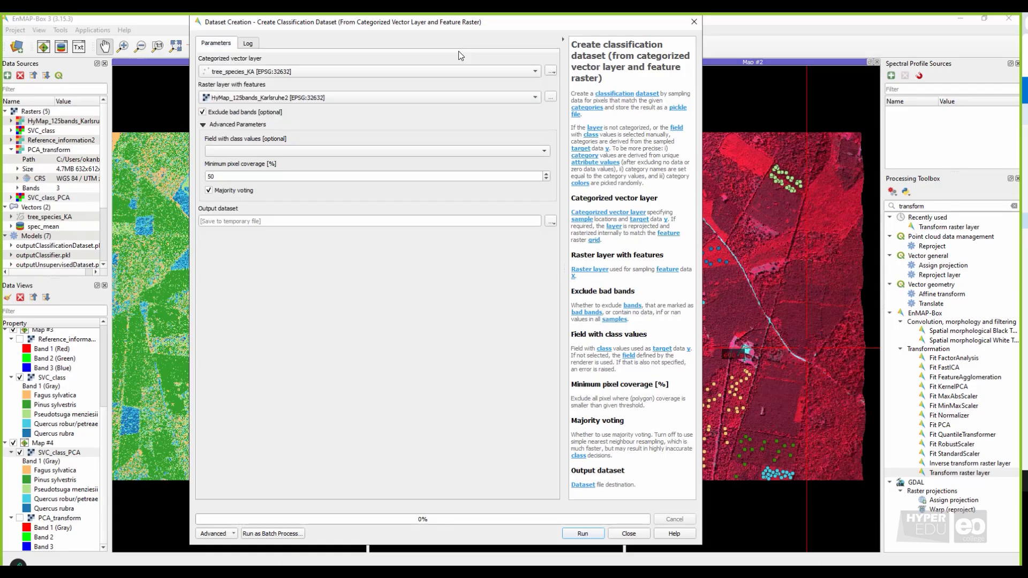
left_click(405, 152)
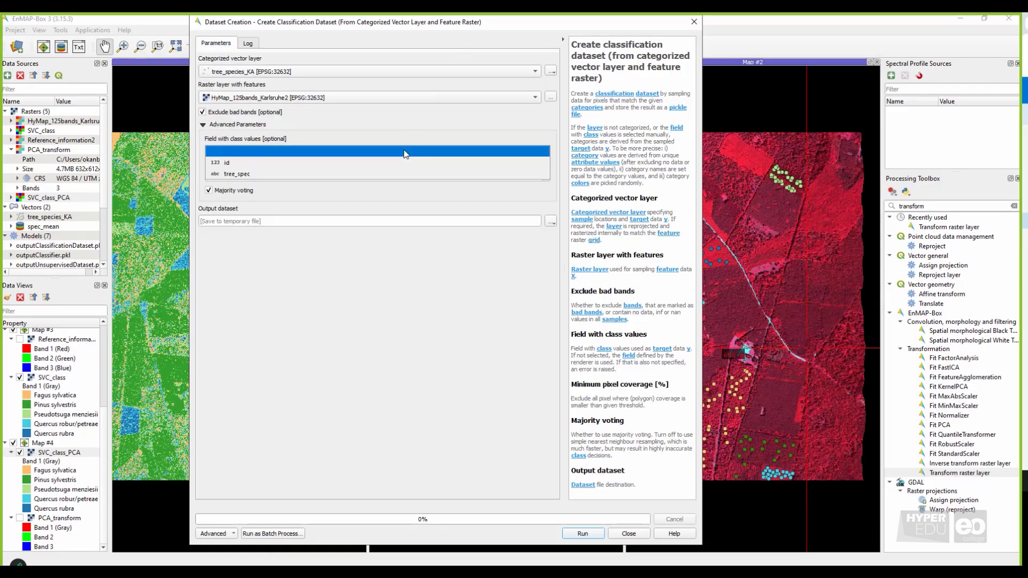
left_click(394, 174)
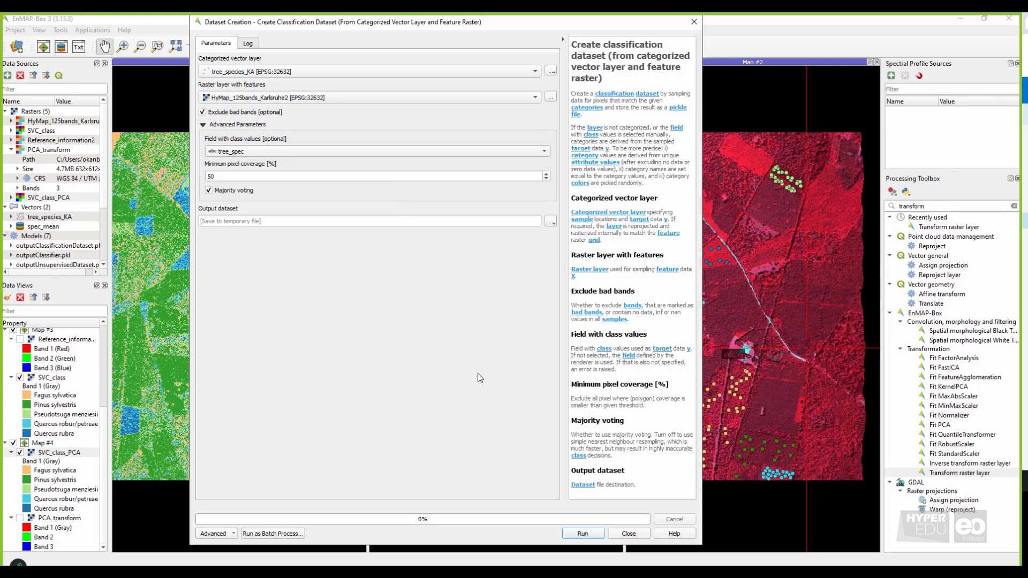
left_click(598, 538)
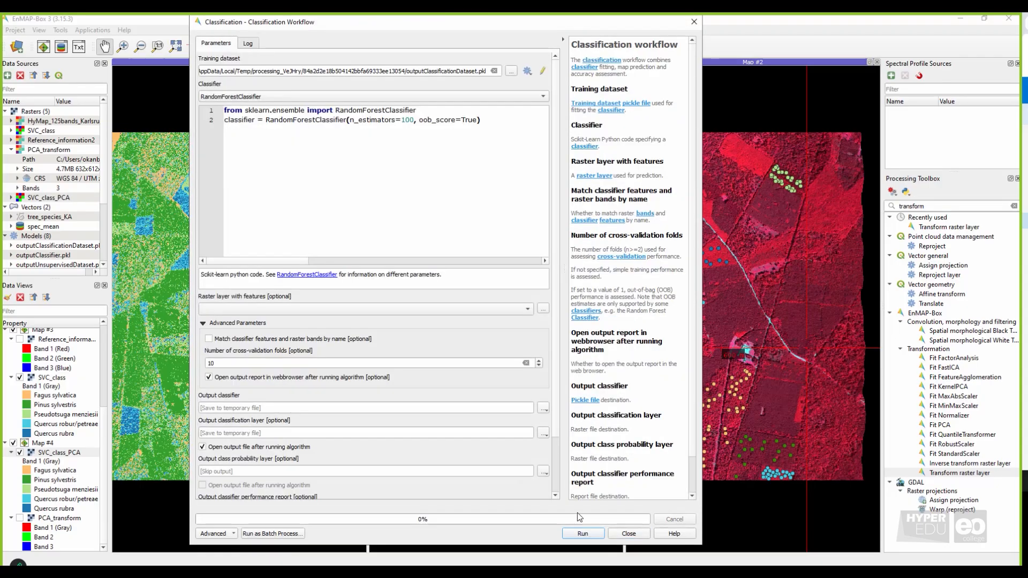
Choose RandomForestClassifier as the classifier for the classification workflow.
left_click(248, 97)
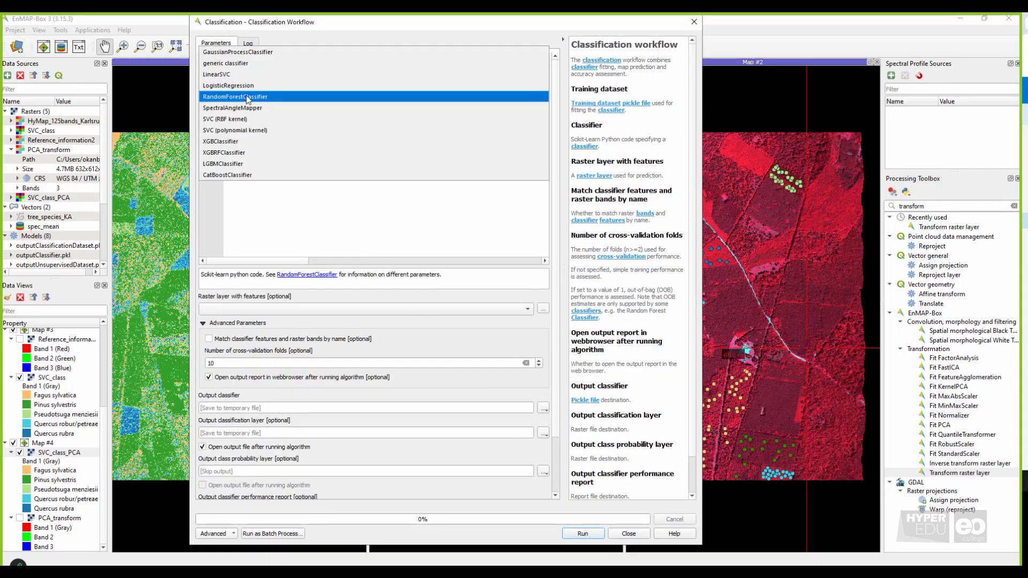
left_click(303, 98)
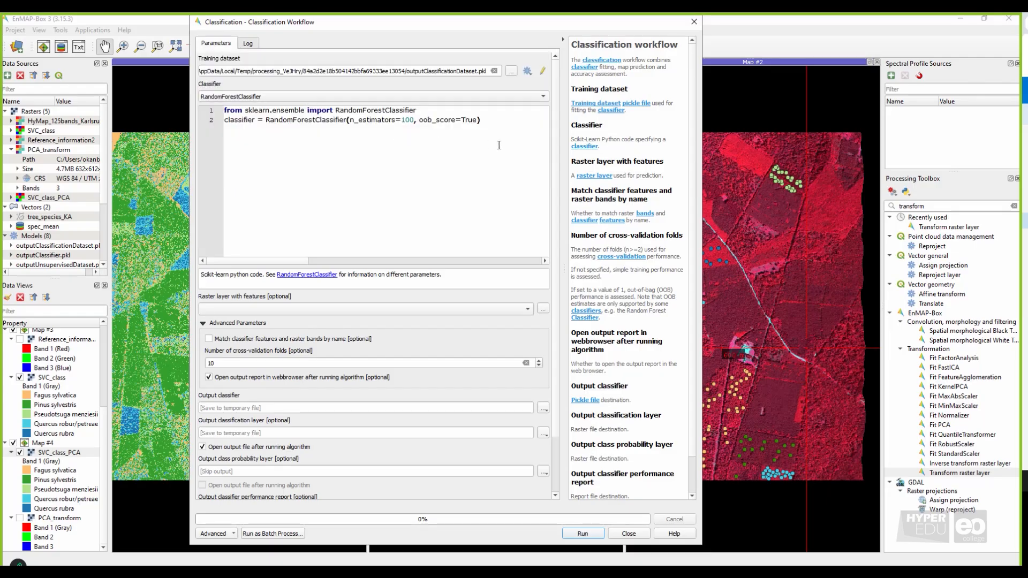
scroll(558, 121, "down", 2)
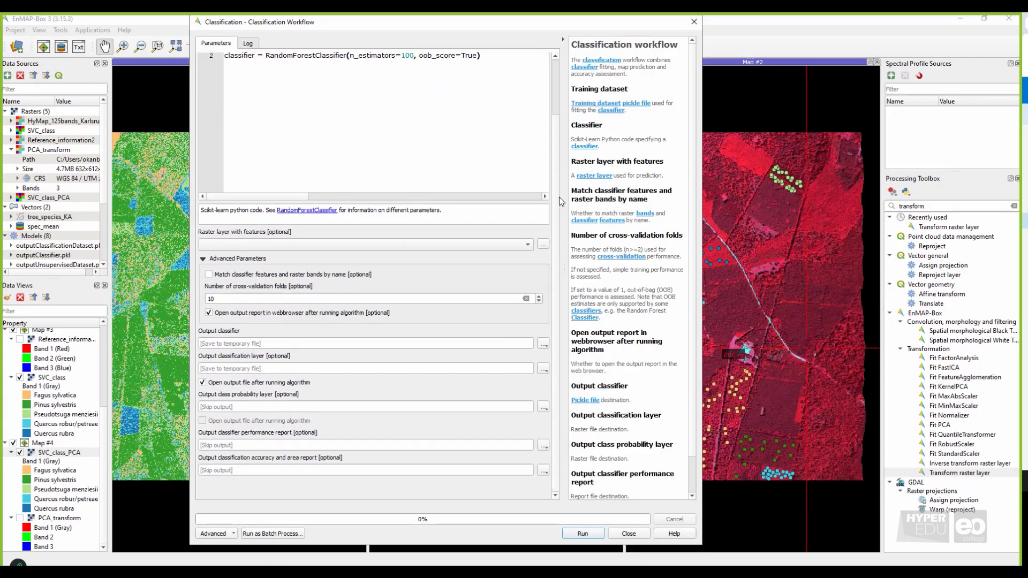
Use HyMap_125bands_Karlsruhe2 as the raster layer with features and set the output classification layer to RF_class.tif in Data_results.
left_click(527, 245)
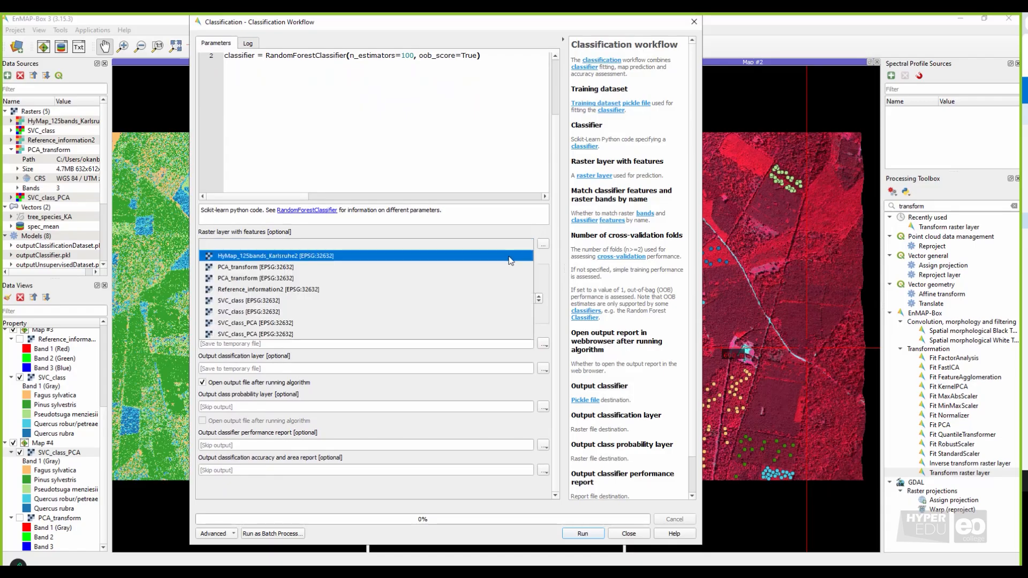
left_click(509, 257)
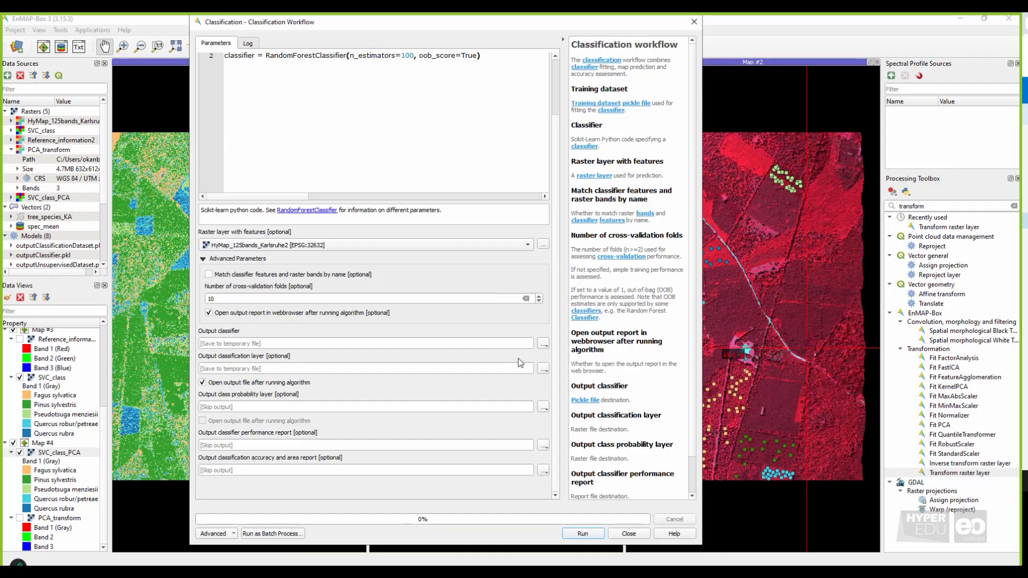
left_click(543, 369)
left_click(563, 404)
type("RF_class")
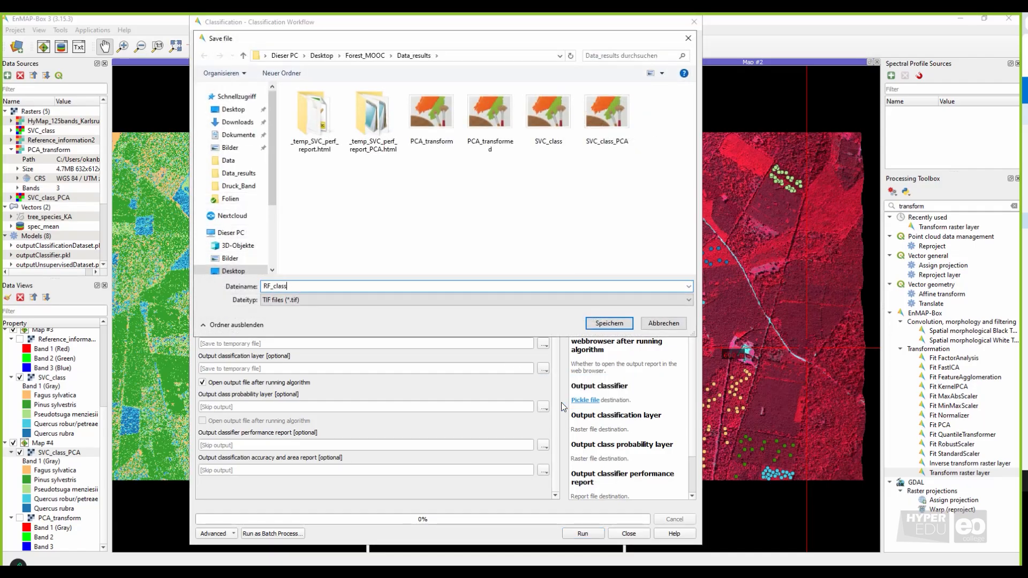
key("Return")
Set the output classifier performance report to RF_perf_report.html in the Data_results folder.
left_click(543, 446)
left_click(565, 479)
type("R")
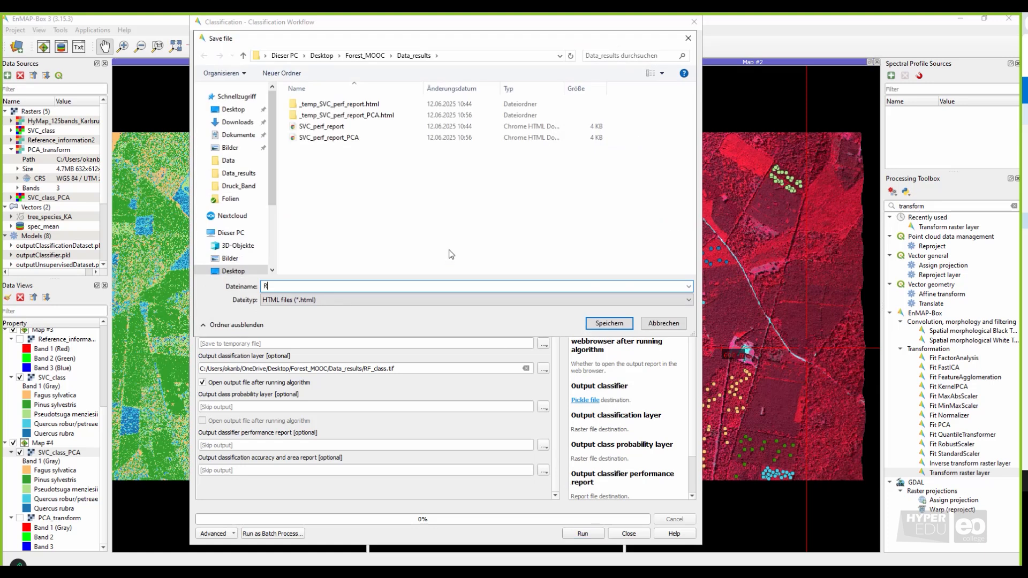
type("F_perf_report")
left_click(624, 323)
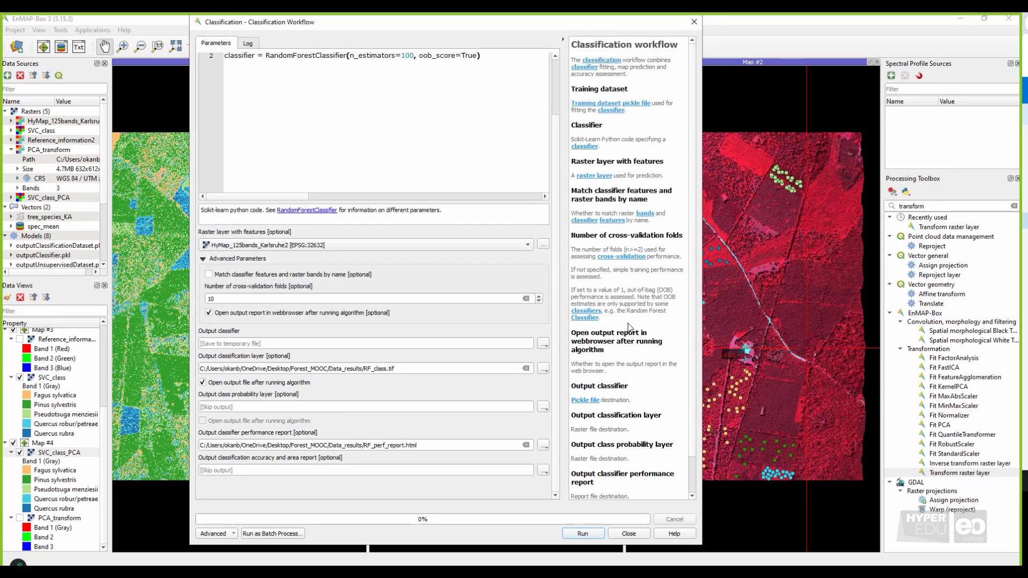
Set the output class probability layer to RF_prob_layer in Data_results and run the Random Forest classification.
left_click(542, 407)
left_click(570, 443)
type("RF_prob_layer")
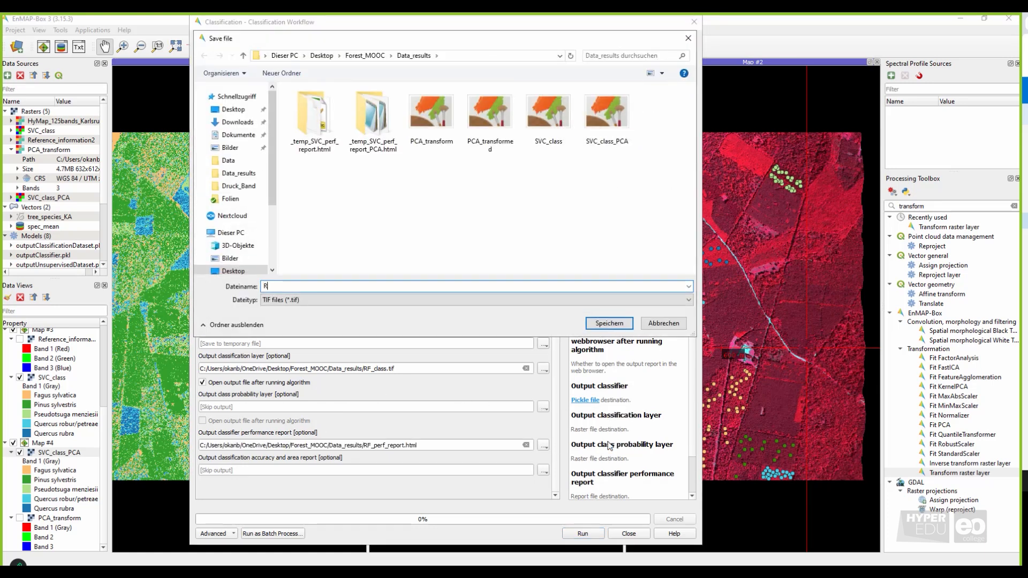
left_click(623, 324)
left_click(598, 533)
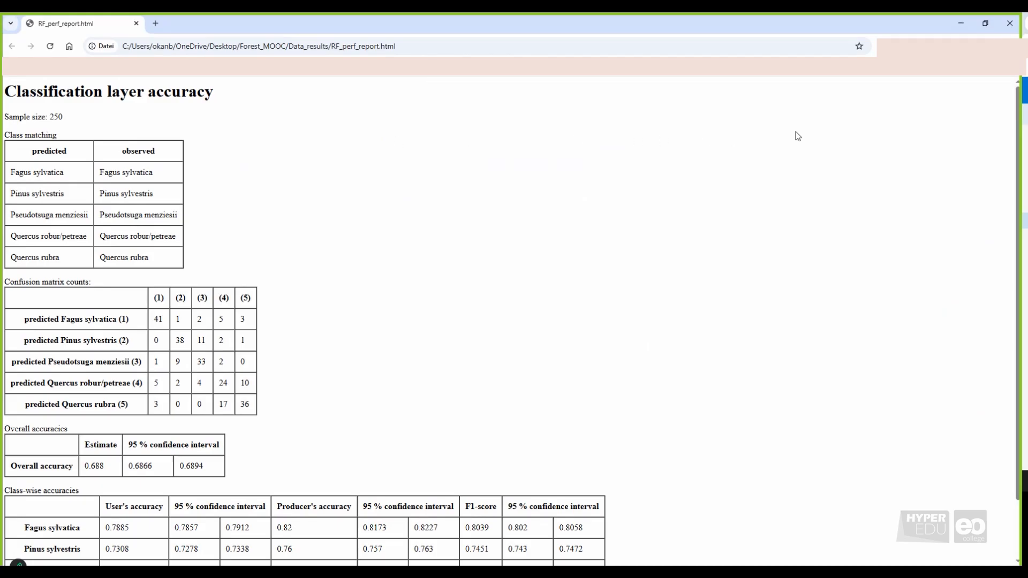
Examine the confusion matrix, overall accuracy and class-wise accuracies in the Random Forest performance report.
left_click_drag(1020, 98, 1012, 162)
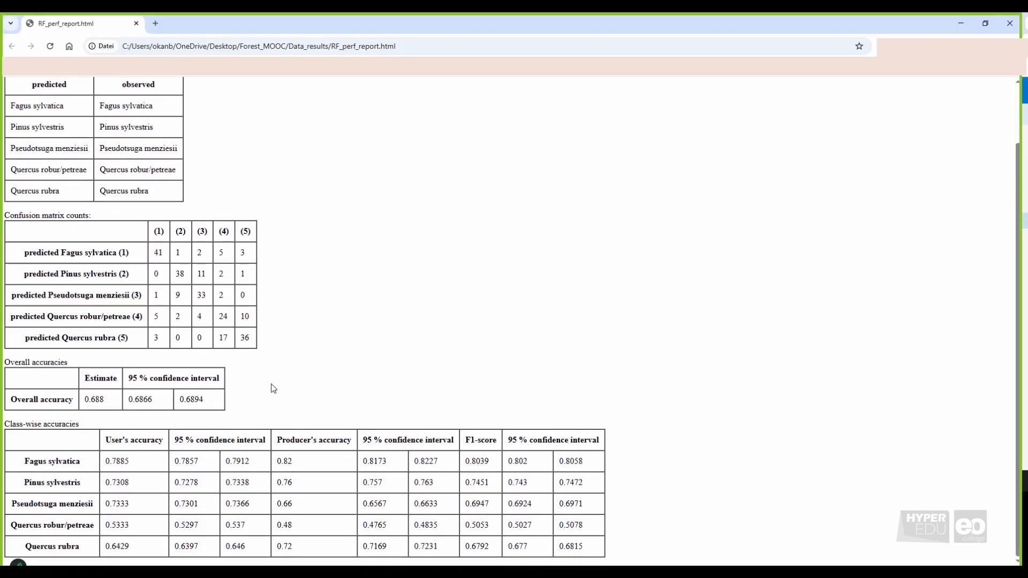
double_click(219, 402)
Open RF_class and RF_prob_layer each in a new map with default colors.
right_click(49, 170)
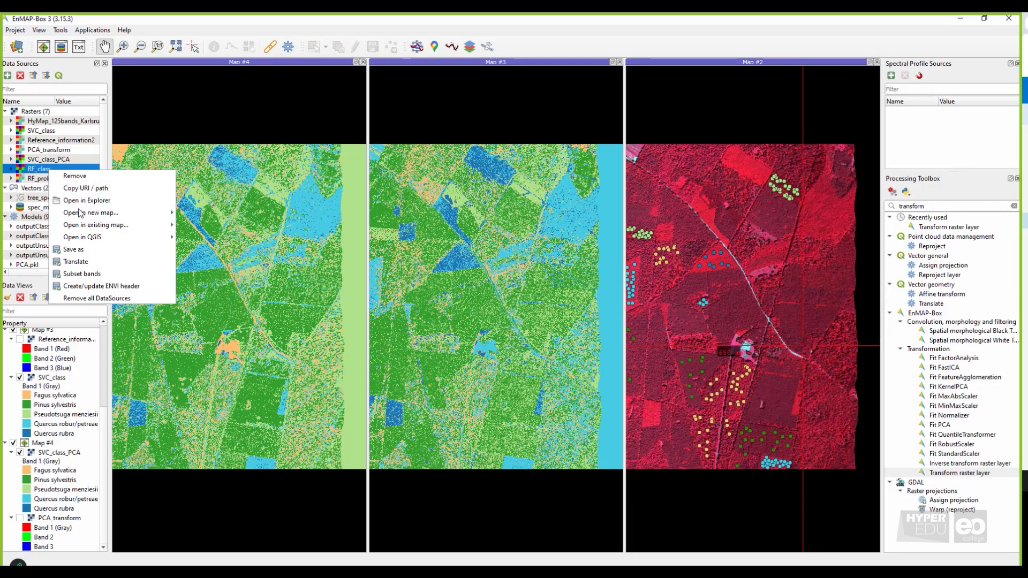
mouse_move(81, 215)
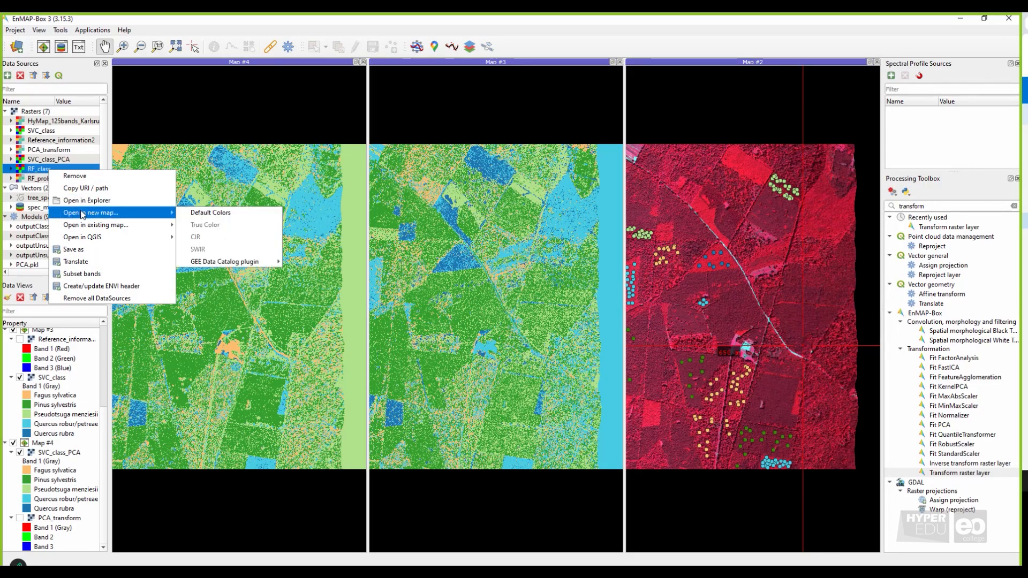
left_click(210, 213)
right_click(62, 179)
left_click(209, 221)
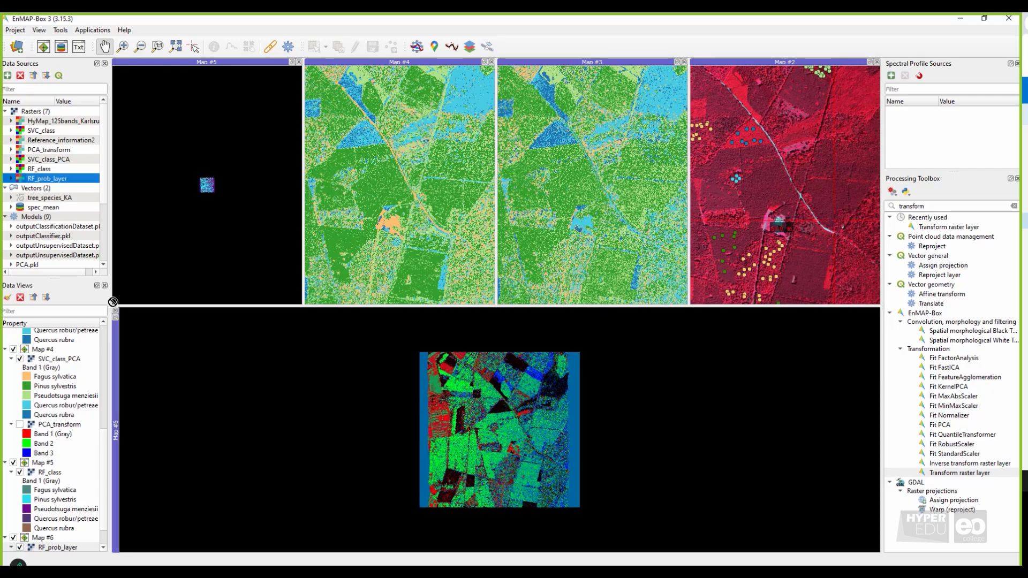
Place Map #6 beside Map #5 in the row of maps and link the views of all maps.
left_click_drag(113, 302, 122, 262)
left_click(270, 47)
left_click(520, 273)
left_click(558, 233)
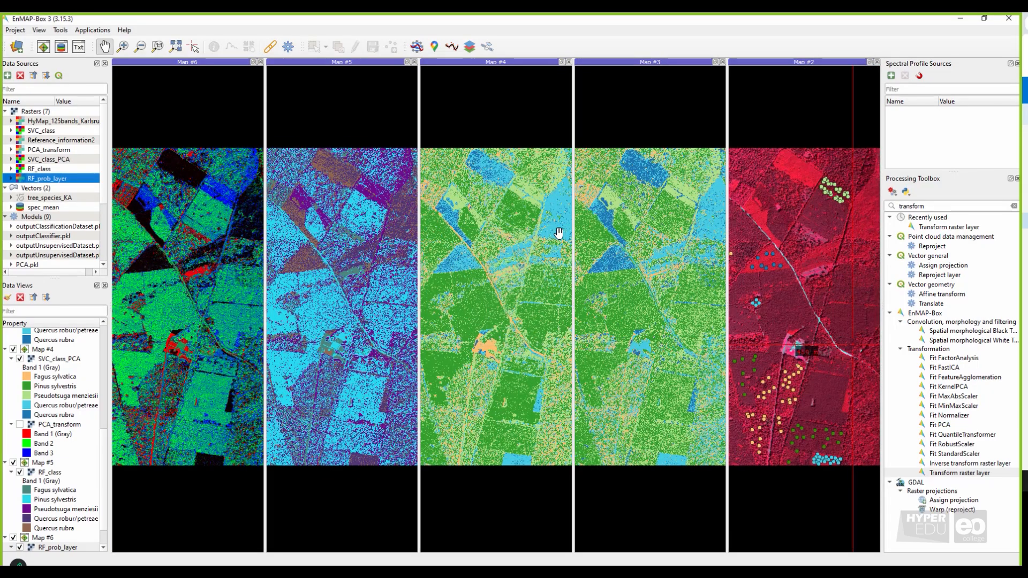
Copy the style of the SVC_class_PCA layer onto the RF_class layer in Map #5.
right_click(45, 359)
left_click(89, 470)
right_click(59, 472)
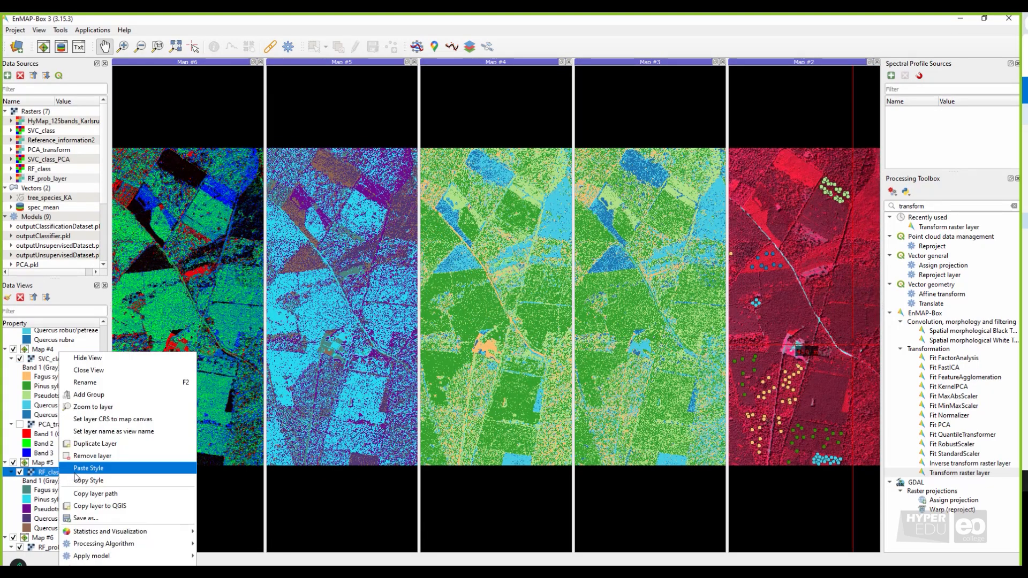
left_click(75, 470)
scroll(48, 514, "down", 2)
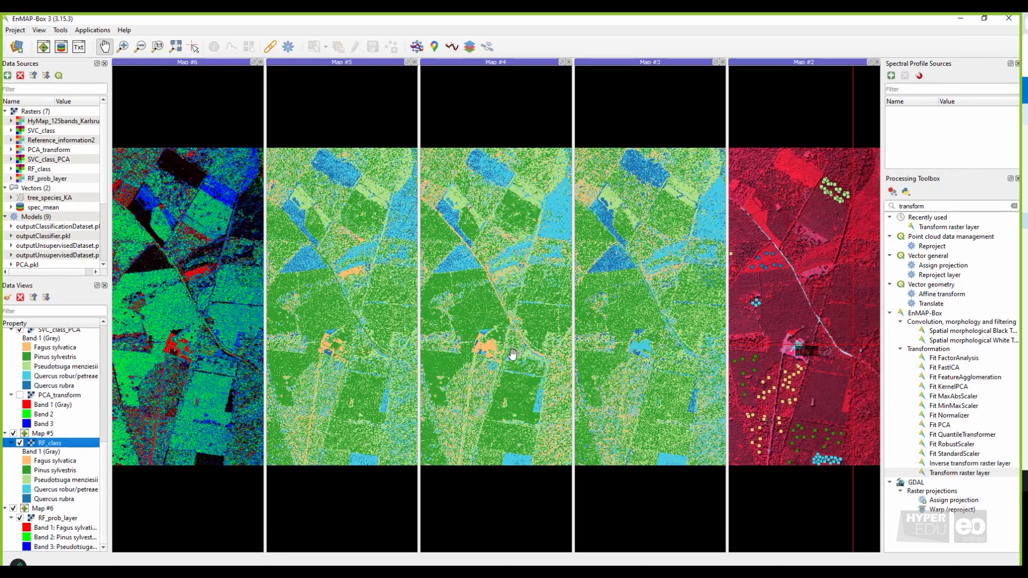
double_click(48, 519)
left_click(48, 519)
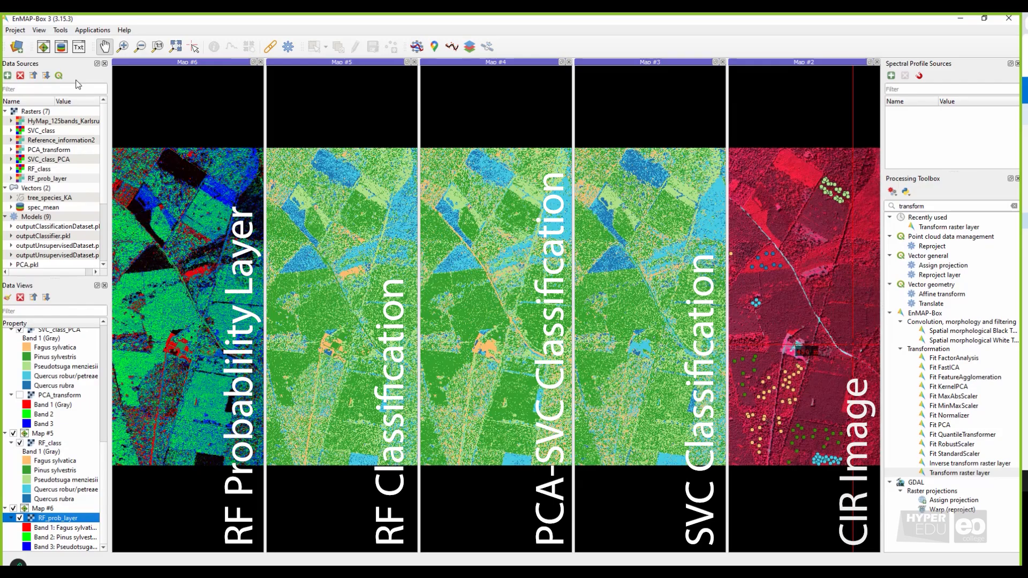
left_click(50, 443)
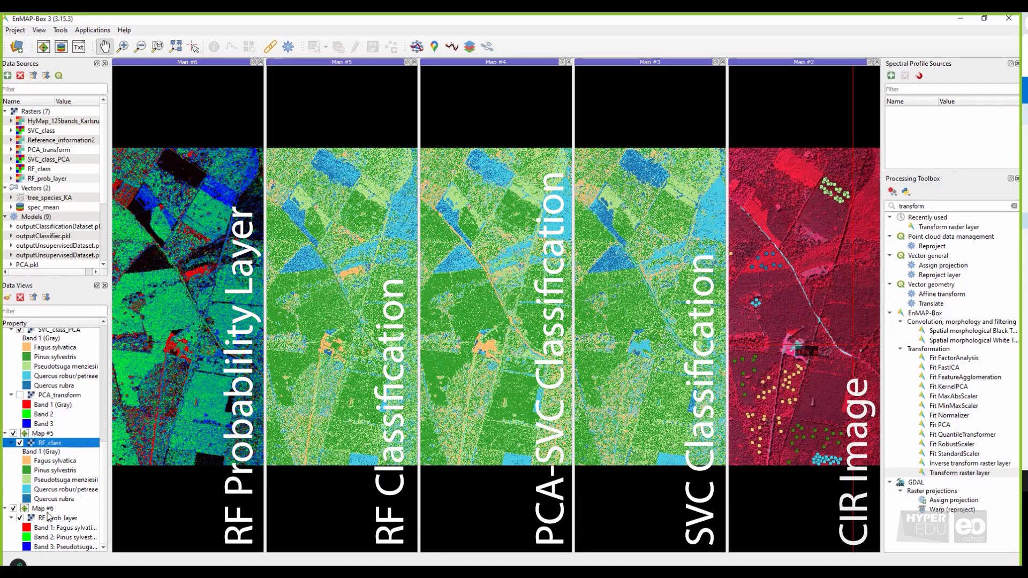
left_click(48, 519)
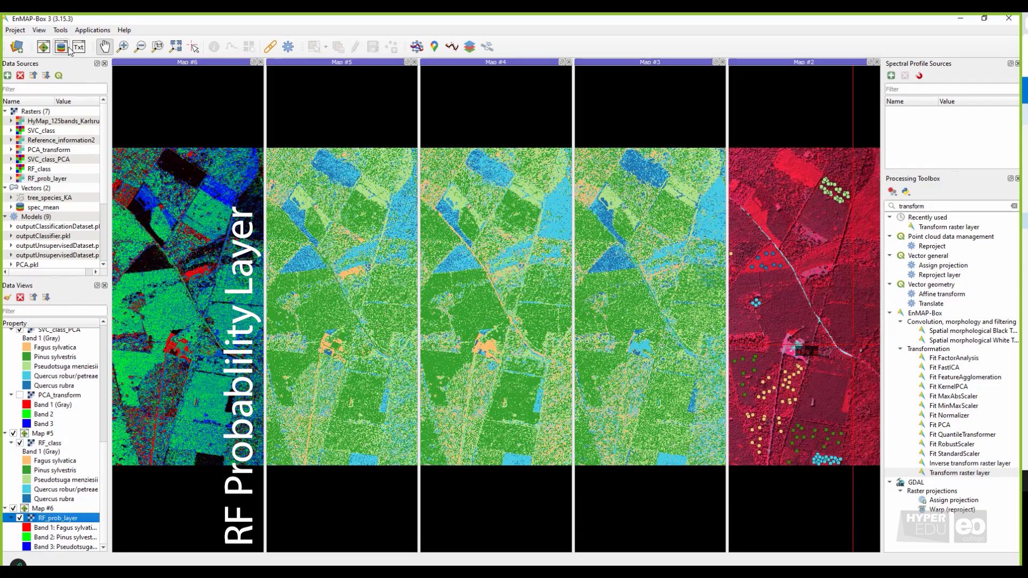
Open the Class Fraction/Probability Renderer and Statistics tool and choose RF_prob_layer as its raster layer.
left_click(61, 30)
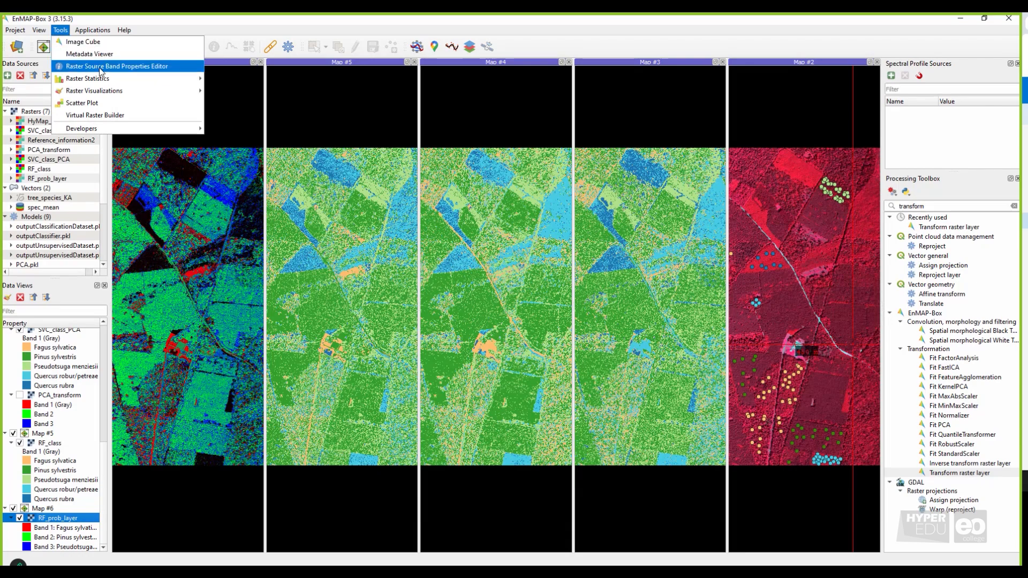
mouse_move(102, 78)
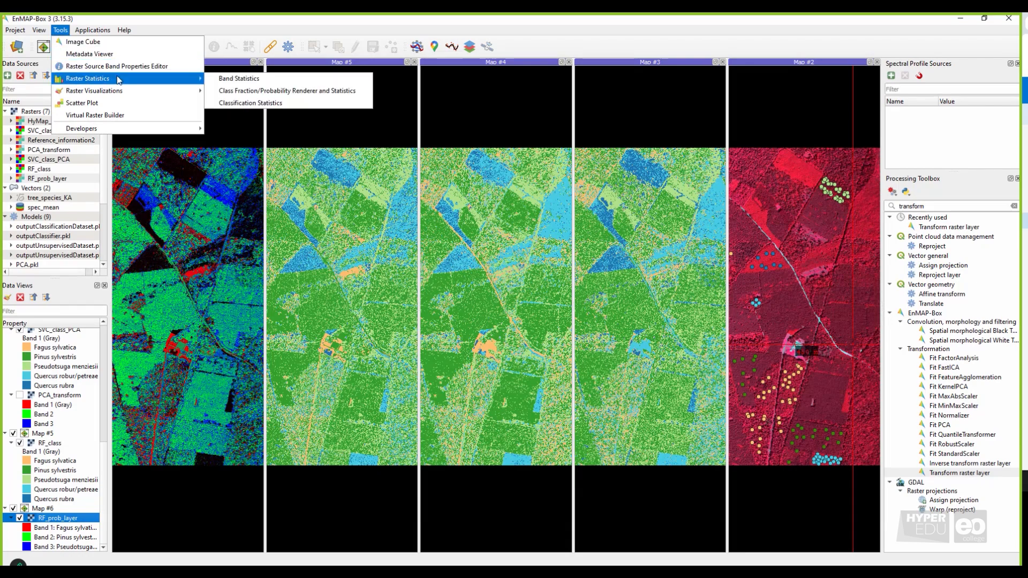
left_click(291, 91)
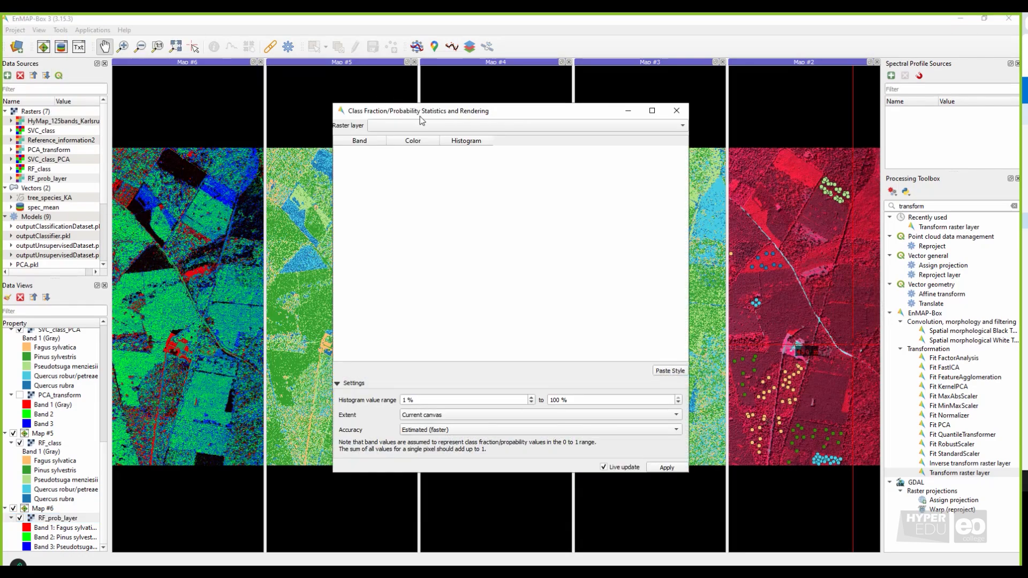
left_click(438, 128)
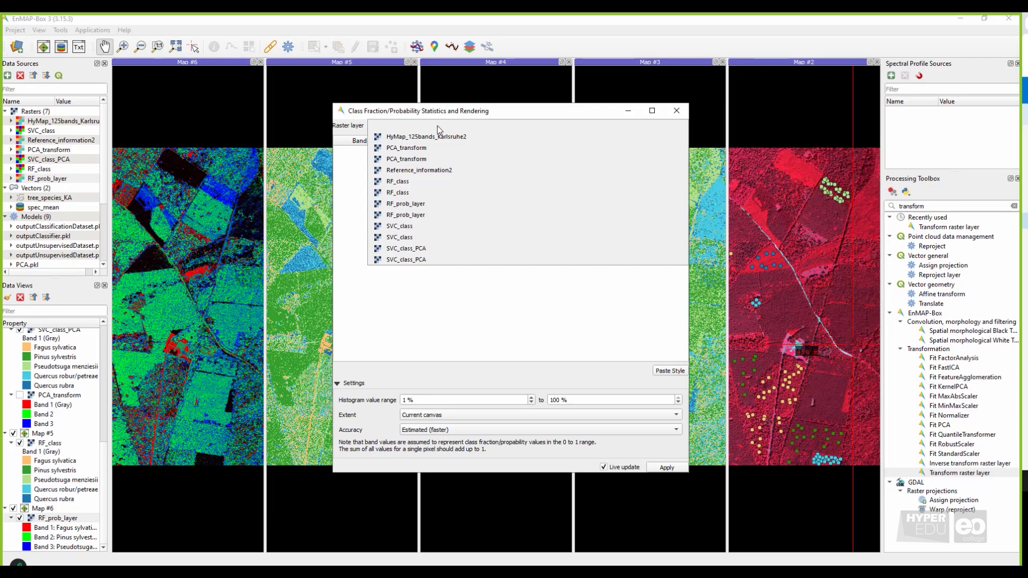
left_click(442, 204)
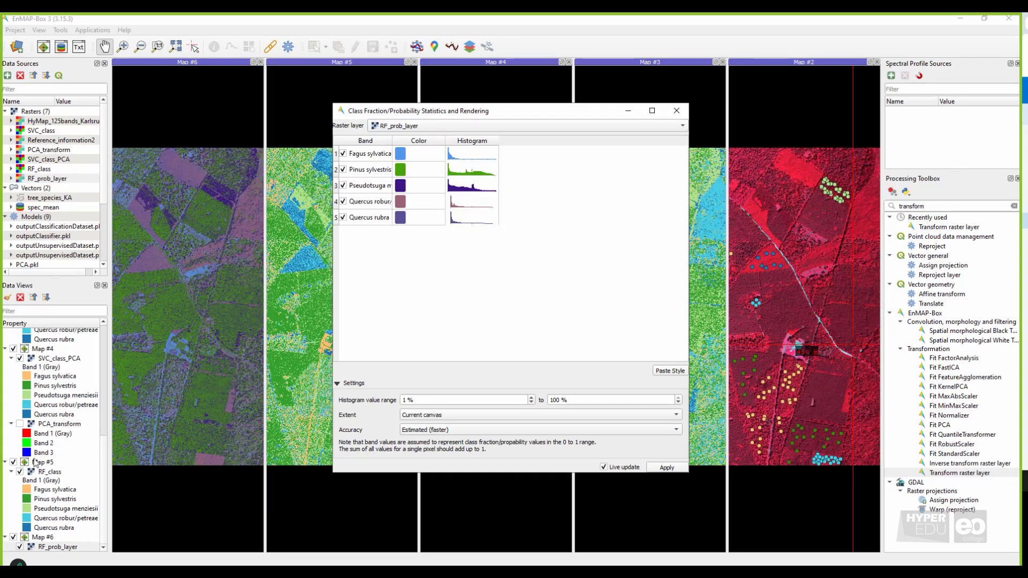
Copy the style of the RF_class layer and paste it onto the RF_prob_layer bands in the probability renderer.
right_click(41, 473)
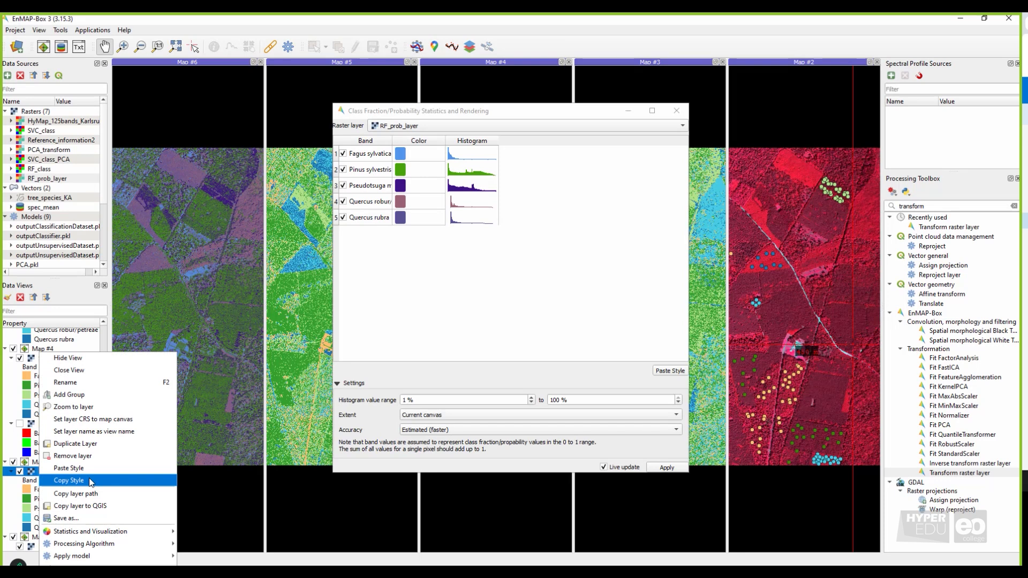
left_click(59, 480)
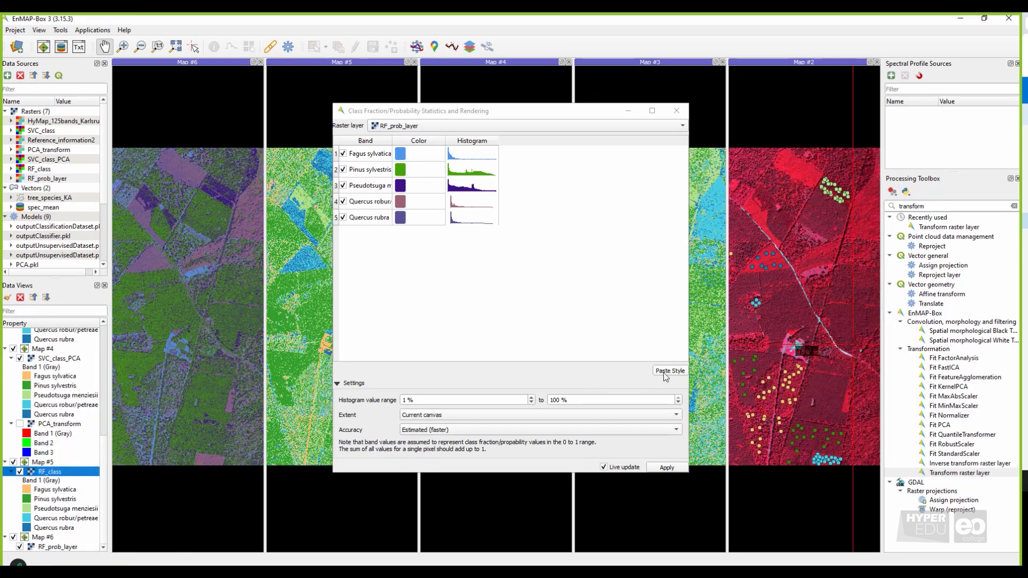
left_click(670, 371)
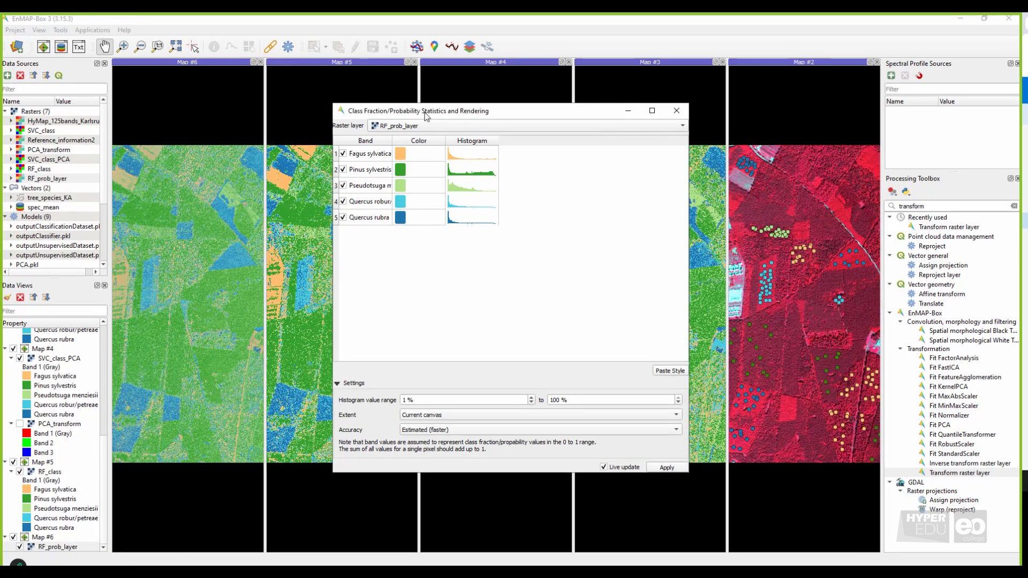
Hide the Fagus sylvatica, Pinus sylvestris and Pseudotsuga bands to inspect the class probabilities of the two Quercus species.
left_click(343, 154)
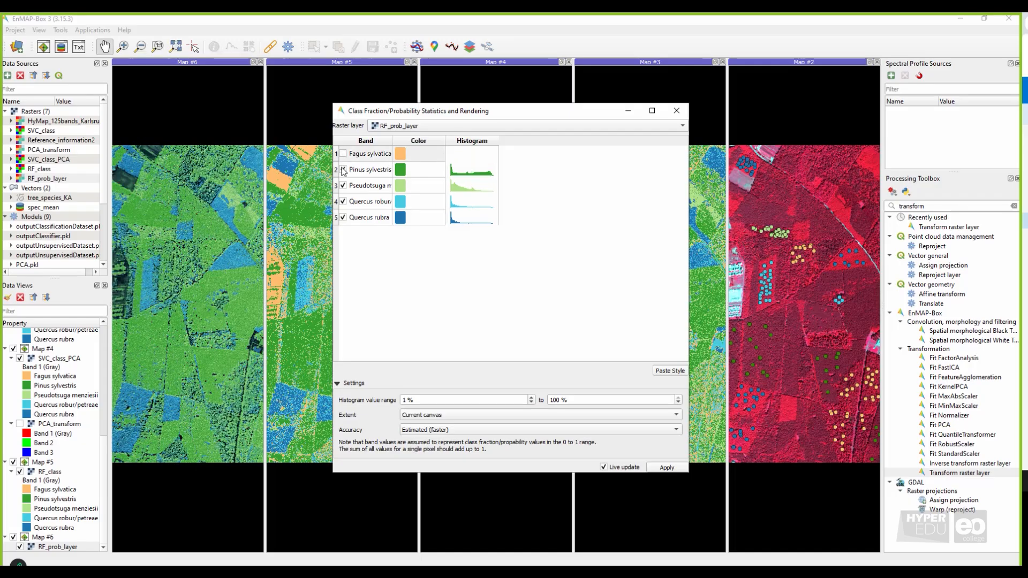
left_click(344, 170)
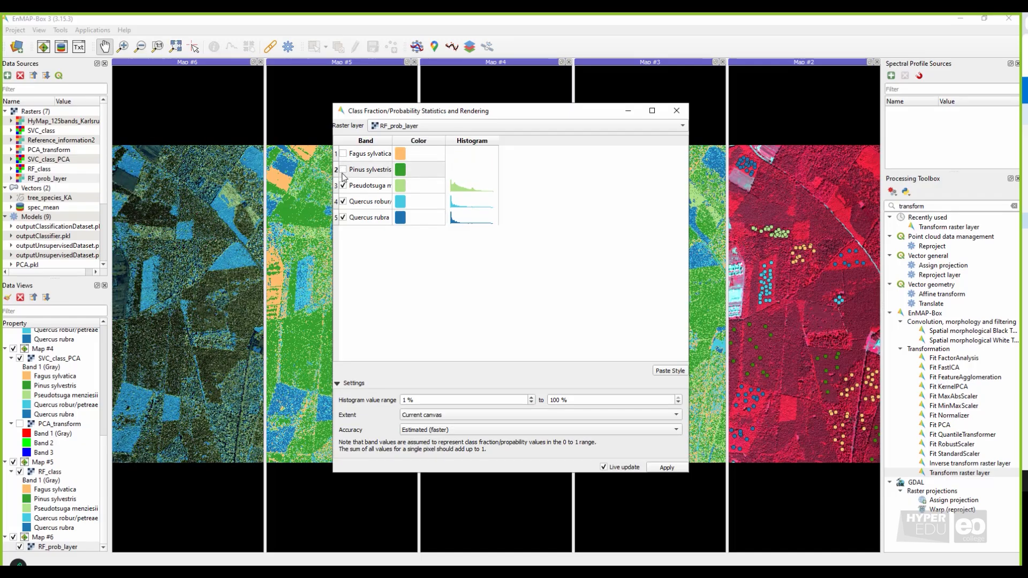
left_click(343, 186)
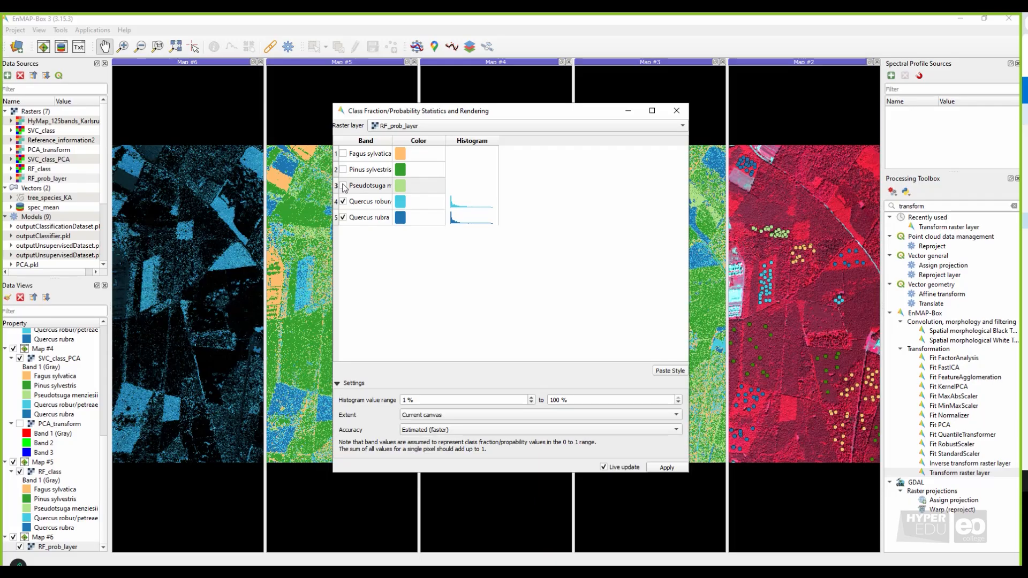
left_click(343, 203)
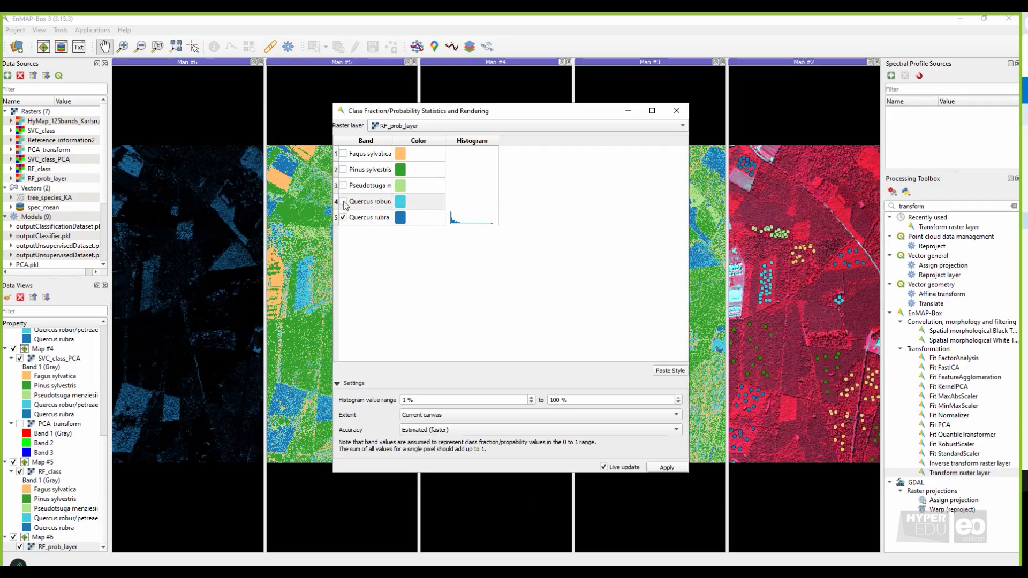
left_click(343, 202)
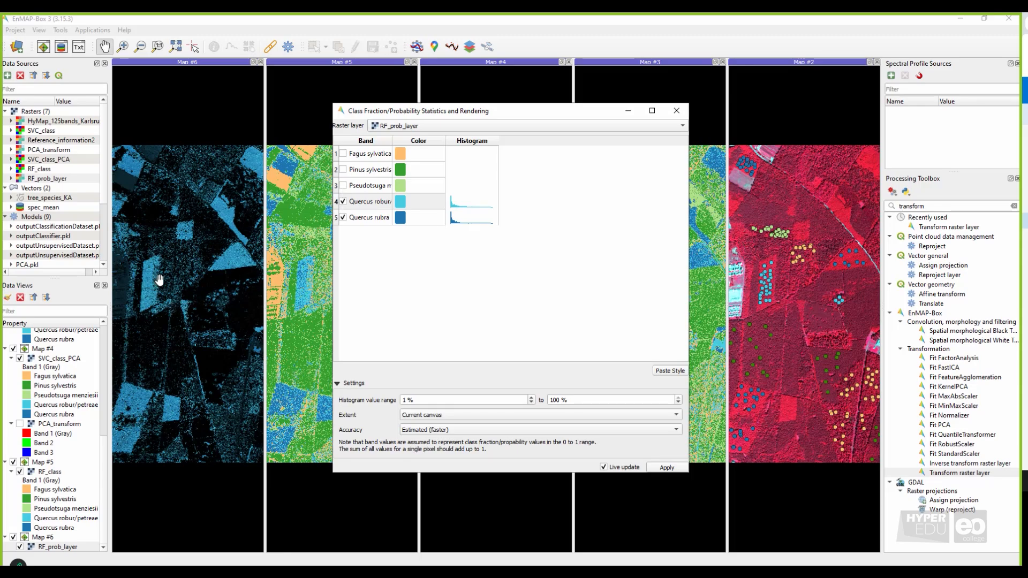
Show the Pinus sylvestris and Pseudotsuga bands and hide both Quercus bands to inspect the conifer probabilities.
left_click(343, 185)
left_click(343, 170)
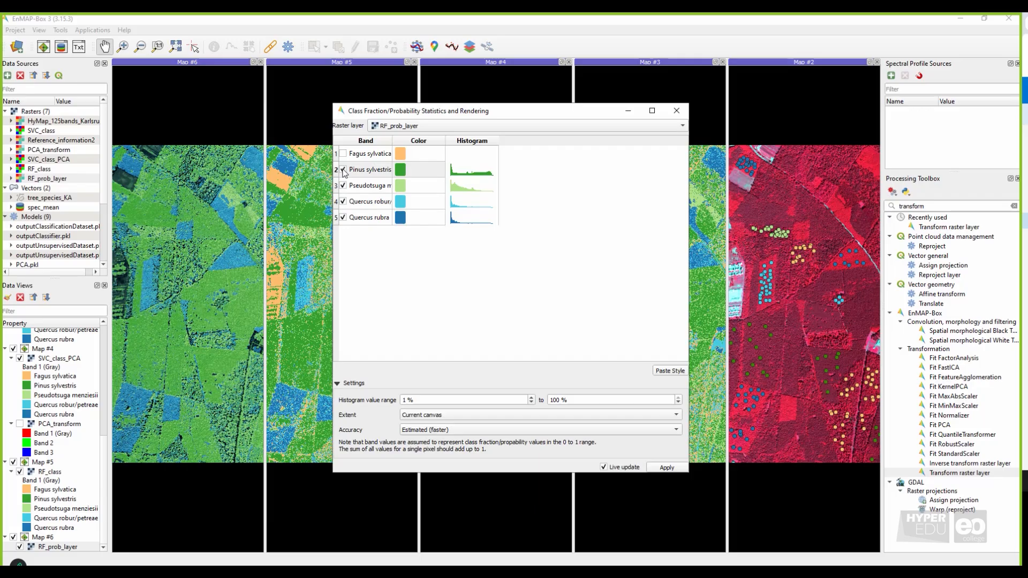
left_click(343, 202)
left_click(343, 218)
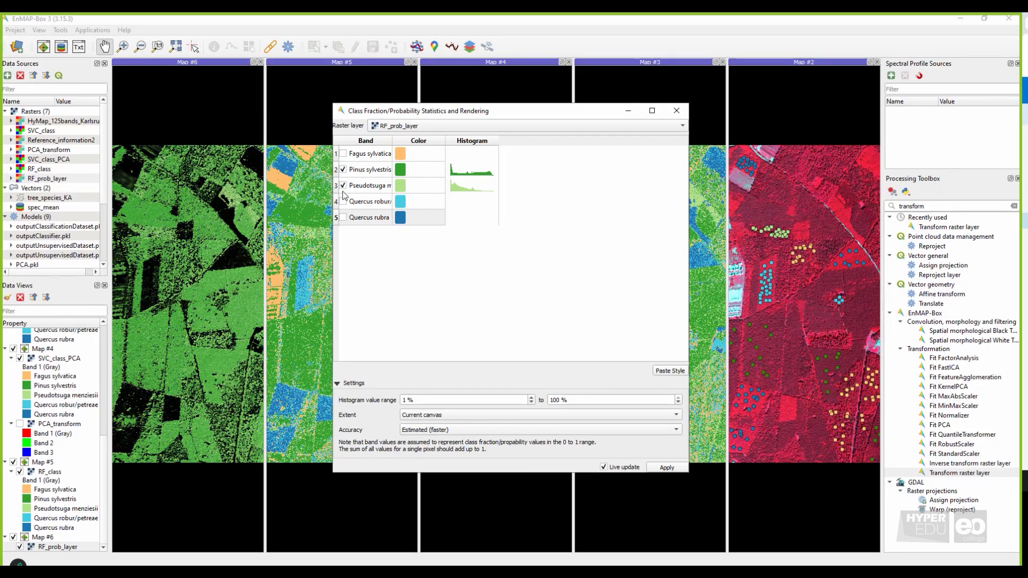
Render only the Fagus sylvatica band of RF_prob_layer and close the probability renderer.
left_click(343, 170)
left_click(343, 170)
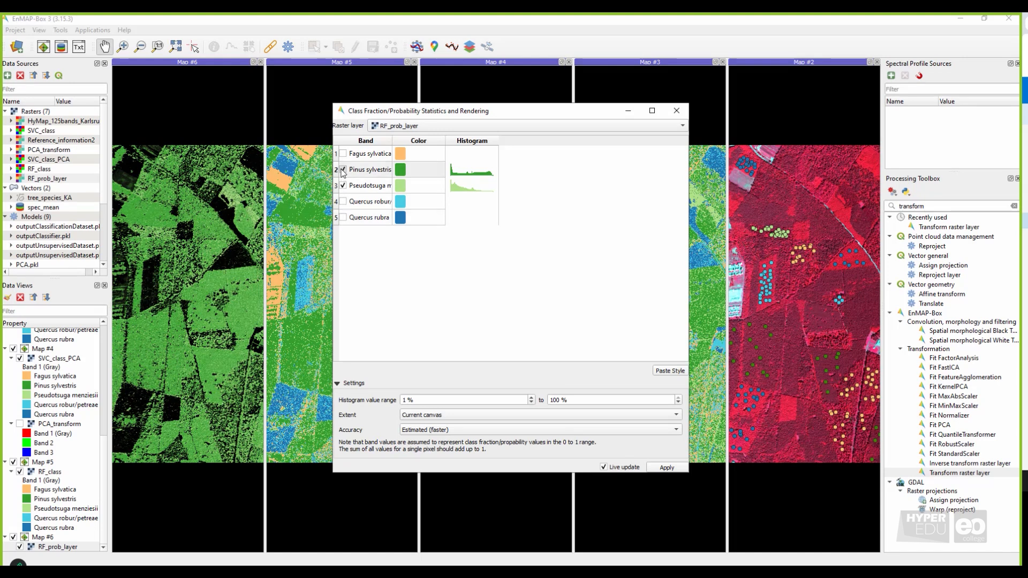
left_click(343, 185)
left_click(343, 154)
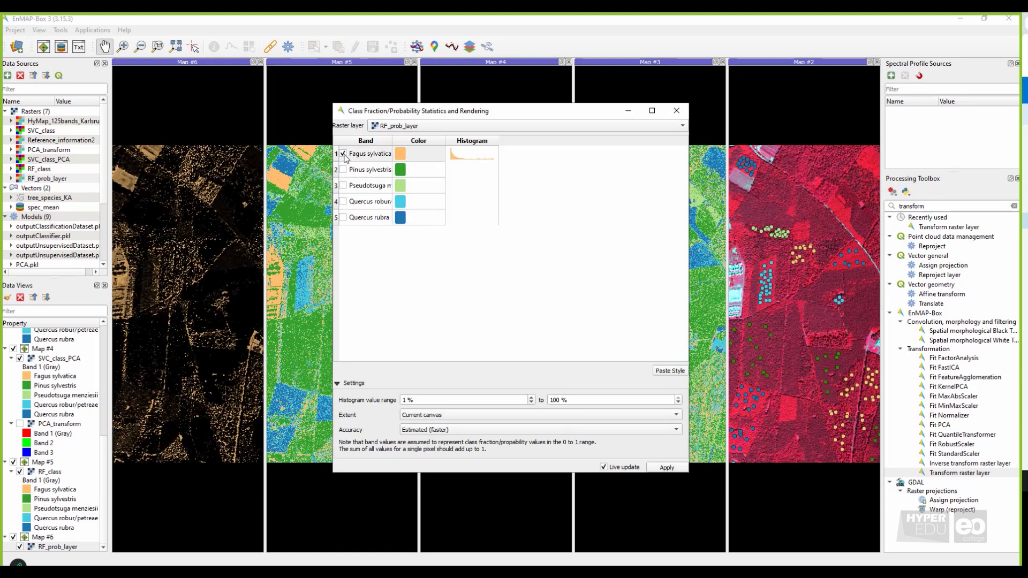
left_click(676, 111)
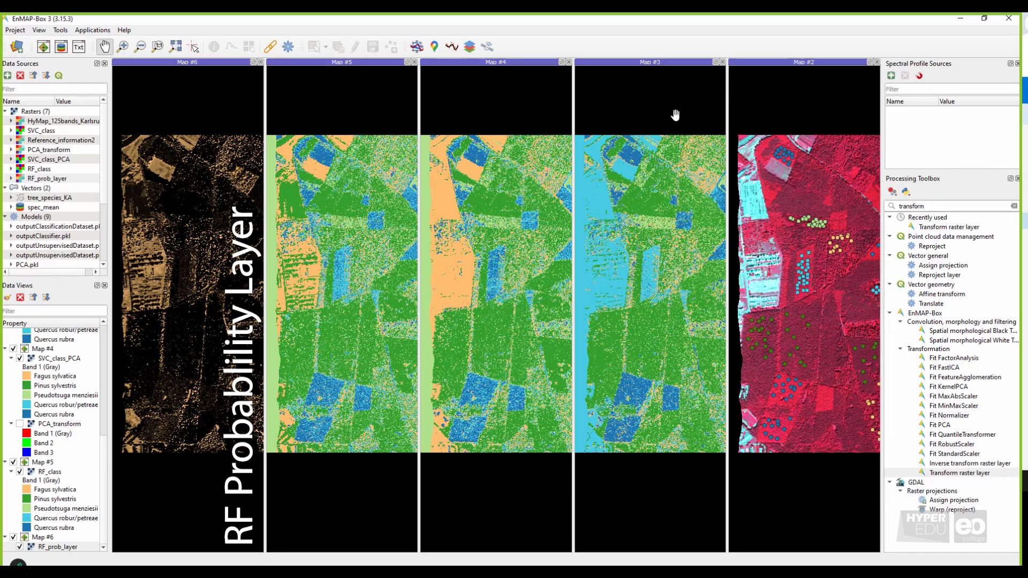